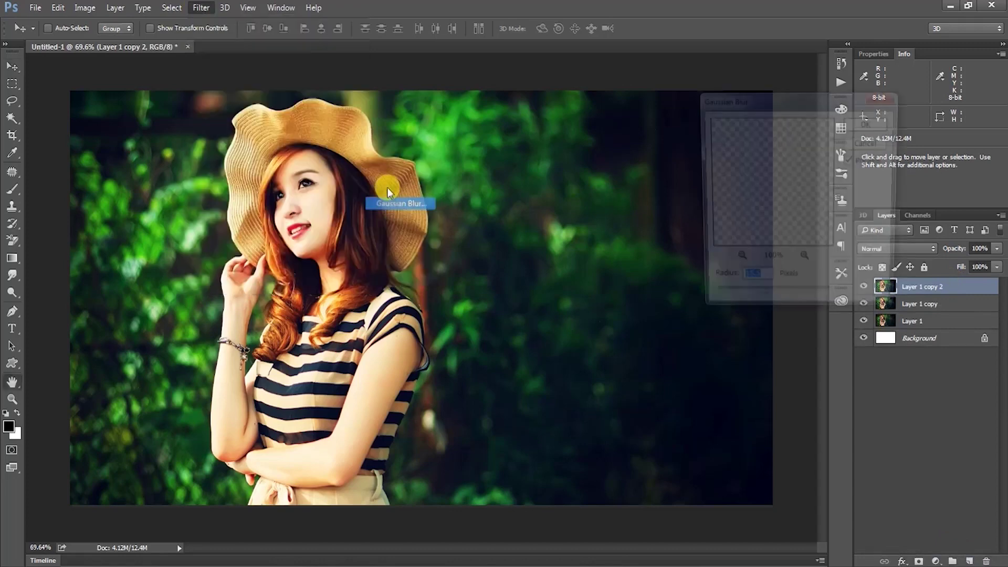
- Apply a Gaussian Blur with a 12.7 pixel radius to Layer 1 copy 2 and add a layer mask to it
{"action": "mouse_move", "coordinate": [759, 303]}
{"action": "left_mouse_down"}
{"action": "mouse_move", "coordinate": [772, 305]}
{"action": "mouse_move", "coordinate": [760, 302]}
{"action": "left_mouse_up"}
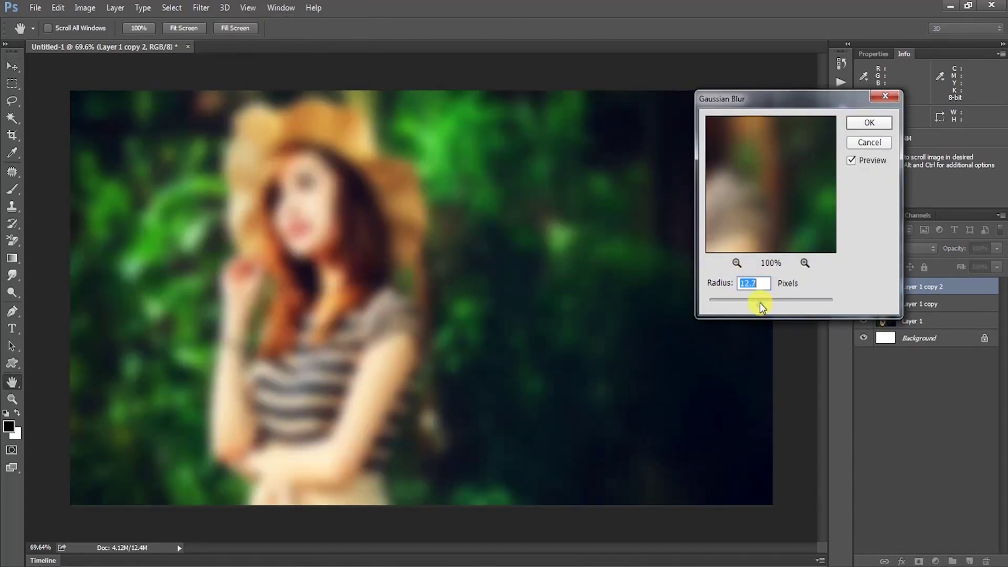
{"action": "left_click", "coordinate": [867, 123]}
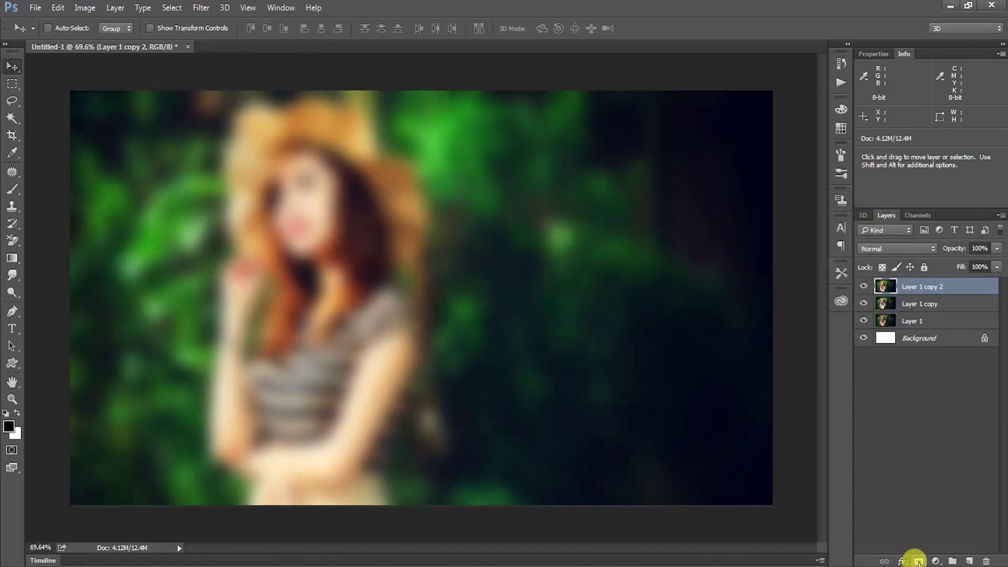
{"action": "left_click", "coordinate": [919, 560]}
- Paint black over the woman on the mask with a 69 px soft brush at 56% opacity to reveal her sharp image
{"action": "left_click_drag", "start_coordinate": [12, 189], "coordinate": [74, 189]}
{"action": "right_click", "coordinate": [389, 193]}
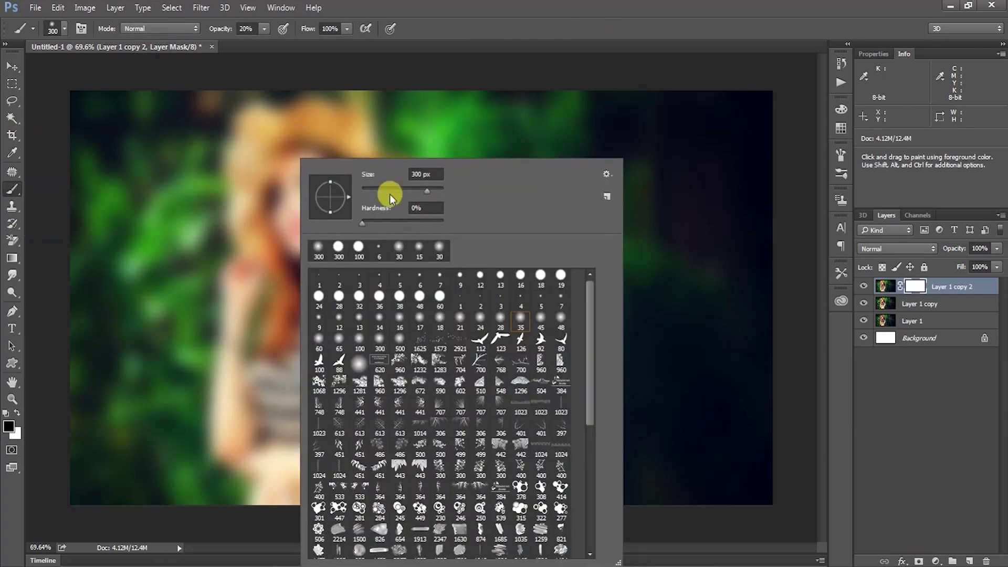
{"action": "key", "text": "Return"}
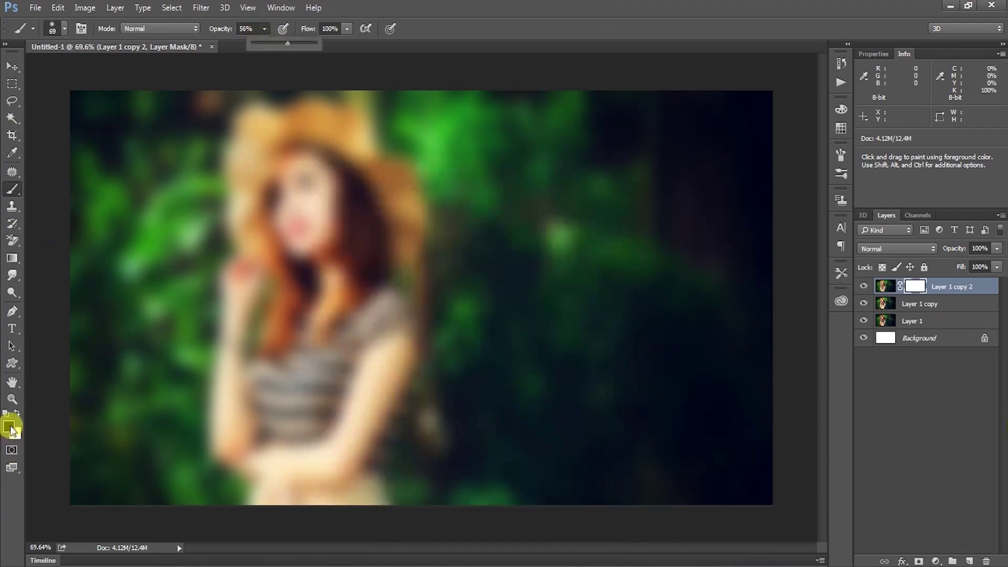
{"action": "mouse_move", "coordinate": [285, 200]}
{"action": "left_mouse_down"}
{"action": "mouse_move", "coordinate": [232, 283]}
{"action": "mouse_move", "coordinate": [233, 342]}
{"action": "mouse_move", "coordinate": [221, 320]}
{"action": "mouse_move", "coordinate": [209, 413]}
{"action": "mouse_move", "coordinate": [252, 443]}
{"action": "mouse_move", "coordinate": [302, 516]}
{"action": "mouse_move", "coordinate": [371, 510]}
{"action": "mouse_move", "coordinate": [368, 394]}
{"action": "mouse_move", "coordinate": [418, 324]}
{"action": "mouse_move", "coordinate": [415, 428]}
{"action": "mouse_move", "coordinate": [412, 302]}
{"action": "mouse_move", "coordinate": [360, 307]}
{"action": "mouse_move", "coordinate": [392, 263]}
{"action": "mouse_move", "coordinate": [392, 134]}
{"action": "mouse_move", "coordinate": [366, 111]}
{"action": "mouse_move", "coordinate": [296, 130]}
{"action": "mouse_move", "coordinate": [229, 110]}
{"action": "mouse_move", "coordinate": [271, 200]}
{"action": "mouse_move", "coordinate": [329, 170]}
{"action": "mouse_move", "coordinate": [259, 450]}
{"action": "mouse_move", "coordinate": [242, 311]}
{"action": "mouse_move", "coordinate": [223, 399]}
{"action": "mouse_move", "coordinate": [356, 501]}
{"action": "mouse_move", "coordinate": [360, 536]}
{"action": "mouse_move", "coordinate": [258, 476]}
{"action": "mouse_move", "coordinate": [219, 351]}
{"action": "mouse_move", "coordinate": [253, 383]}
{"action": "mouse_move", "coordinate": [216, 212]}
{"action": "mouse_move", "coordinate": [254, 104]}
{"action": "mouse_move", "coordinate": [401, 187]}
{"action": "mouse_move", "coordinate": [412, 353]}
{"action": "mouse_move", "coordinate": [366, 458]}
{"action": "mouse_move", "coordinate": [379, 478]}
{"action": "left_mouse_up"}
- Paint white on the mask beside the waist and lower striped shirt to restore the background blur there
{"action": "key", "text": "z"}
{"action": "left_click", "coordinate": [413, 483]}
{"action": "left_click", "coordinate": [413, 483]}
{"action": "left_click", "coordinate": [414, 483]}
{"action": "mouse_move", "coordinate": [473, 270]}
{"action": "left_mouse_down"}
{"action": "mouse_move", "coordinate": [420, 179]}
{"action": "mouse_move", "coordinate": [434, 240]}
{"action": "left_mouse_up"}
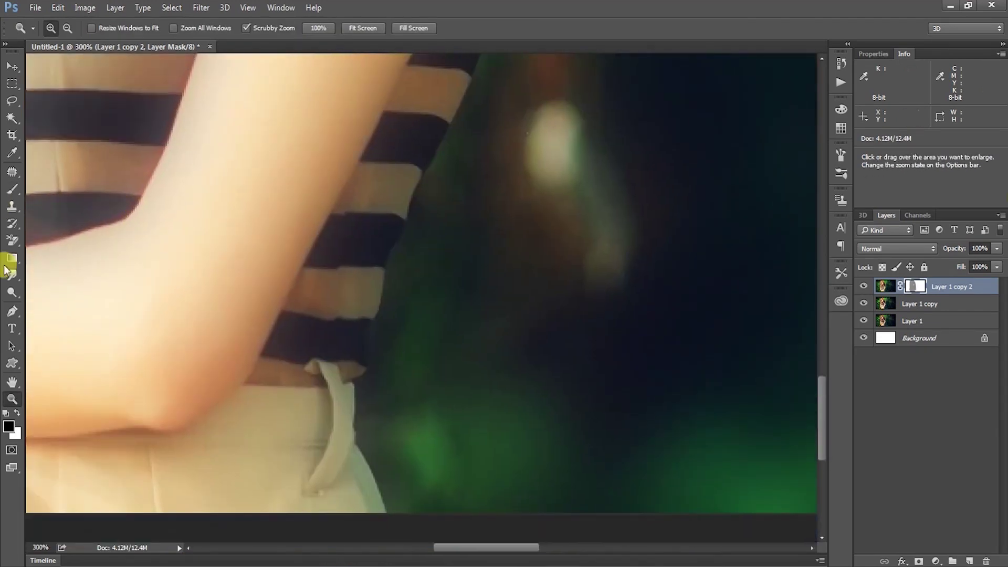
{"action": "key", "text": "b"}
{"action": "left_click", "coordinate": [17, 413]}
{"action": "left_click", "coordinate": [416, 272]}
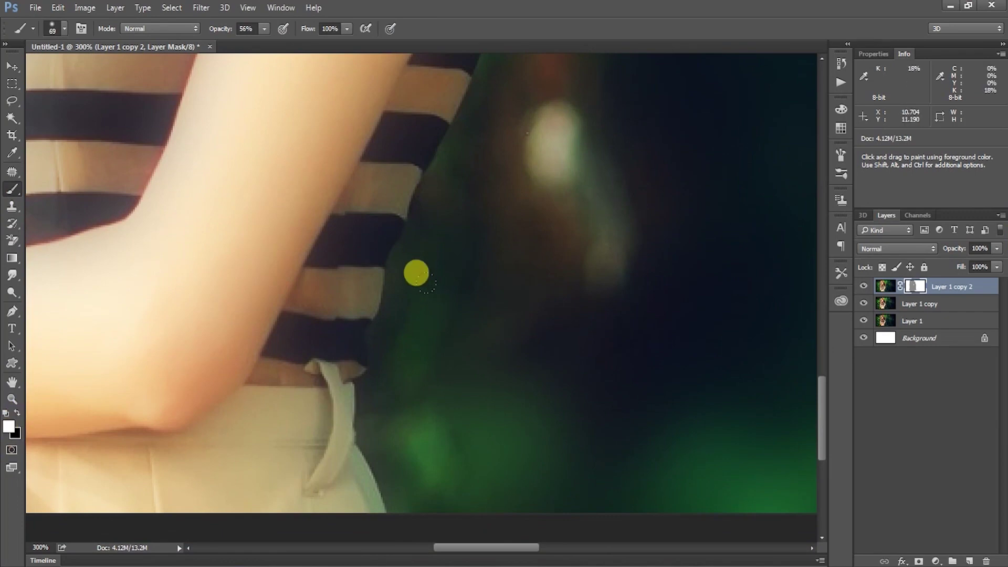
{"action": "mouse_move", "coordinate": [557, 108]}
{"action": "left_mouse_down"}
{"action": "mouse_move", "coordinate": [554, 36]}
{"action": "mouse_move", "coordinate": [491, 148]}
{"action": "mouse_move", "coordinate": [538, 182]}
{"action": "left_mouse_up"}
- Refine the mask in white along the sleeve and shirt edge below it, reducing the brush to 20 px
{"action": "key", "text": "]"}
{"action": "mouse_move", "coordinate": [589, 76]}
{"action": "left_mouse_down"}
{"action": "mouse_move", "coordinate": [608, 106]}
{"action": "mouse_move", "coordinate": [617, 58]}
{"action": "mouse_move", "coordinate": [598, 50]}
{"action": "mouse_move", "coordinate": [554, 185]}
{"action": "mouse_move", "coordinate": [490, 213]}
{"action": "mouse_move", "coordinate": [502, 262]}
{"action": "mouse_move", "coordinate": [464, 320]}
{"action": "mouse_move", "coordinate": [444, 302]}
{"action": "mouse_move", "coordinate": [467, 266]}
{"action": "mouse_move", "coordinate": [468, 227]}
{"action": "mouse_move", "coordinate": [451, 213]}
{"action": "mouse_move", "coordinate": [398, 323]}
{"action": "mouse_move", "coordinate": [427, 342]}
{"action": "mouse_move", "coordinate": [404, 312]}
{"action": "mouse_move", "coordinate": [379, 391]}
{"action": "mouse_move", "coordinate": [547, 183]}
{"action": "mouse_move", "coordinate": [462, 224]}
{"action": "mouse_move", "coordinate": [504, 304]}
{"action": "mouse_move", "coordinate": [545, 192]}
{"action": "mouse_move", "coordinate": [533, 343]}
{"action": "mouse_move", "coordinate": [538, 242]}
{"action": "mouse_move", "coordinate": [580, 153]}
{"action": "mouse_move", "coordinate": [520, 407]}
{"action": "mouse_move", "coordinate": [519, 335]}
{"action": "left_mouse_up"}
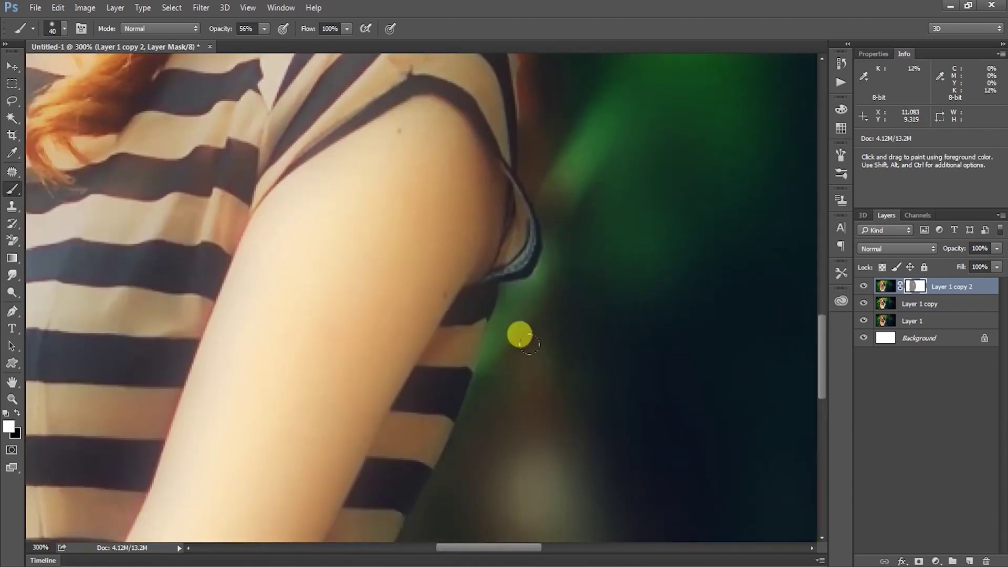
{"action": "left_click_drag", "start_coordinate": [557, 295], "coordinate": [507, 307]}
{"action": "key", "text": "bracketleft"}
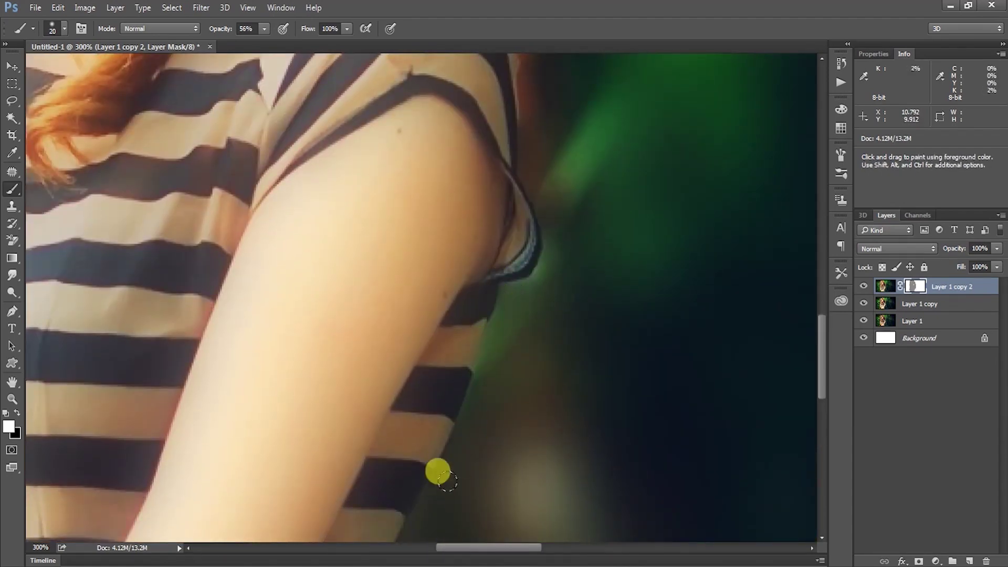
{"action": "left_click_drag", "start_coordinate": [567, 286], "coordinate": [458, 473]}
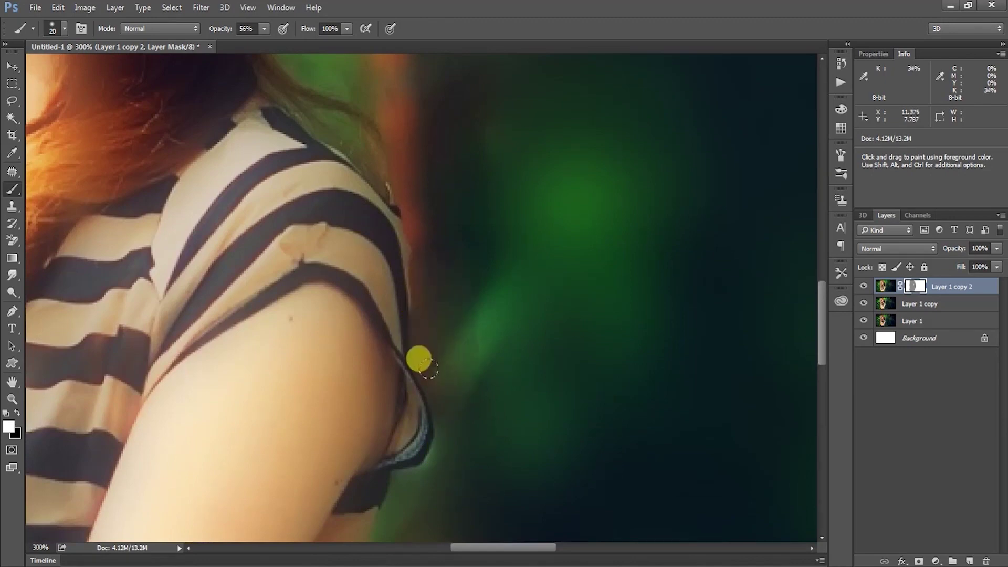
- Restore the blur around the shoulder, loose hair and lower hat brim in white, with the brush adjusted between 10 and 35 px
{"action": "mouse_move", "coordinate": [419, 359]}
{"action": "left_mouse_down"}
{"action": "mouse_move", "coordinate": [443, 405]}
{"action": "mouse_move", "coordinate": [589, 450]}
{"action": "mouse_move", "coordinate": [530, 369]}
{"action": "mouse_move", "coordinate": [502, 270]}
{"action": "mouse_move", "coordinate": [558, 352]}
{"action": "left_mouse_up"}
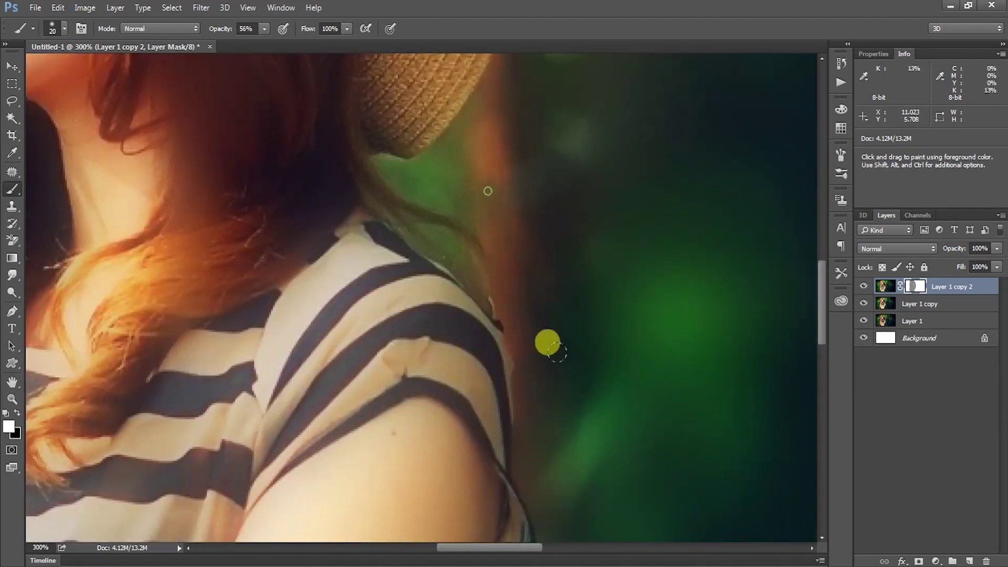
{"action": "left_click_drag", "start_coordinate": [599, 206], "coordinate": [608, 401]}
{"action": "left_click_drag", "start_coordinate": [540, 207], "coordinate": [478, 310]}
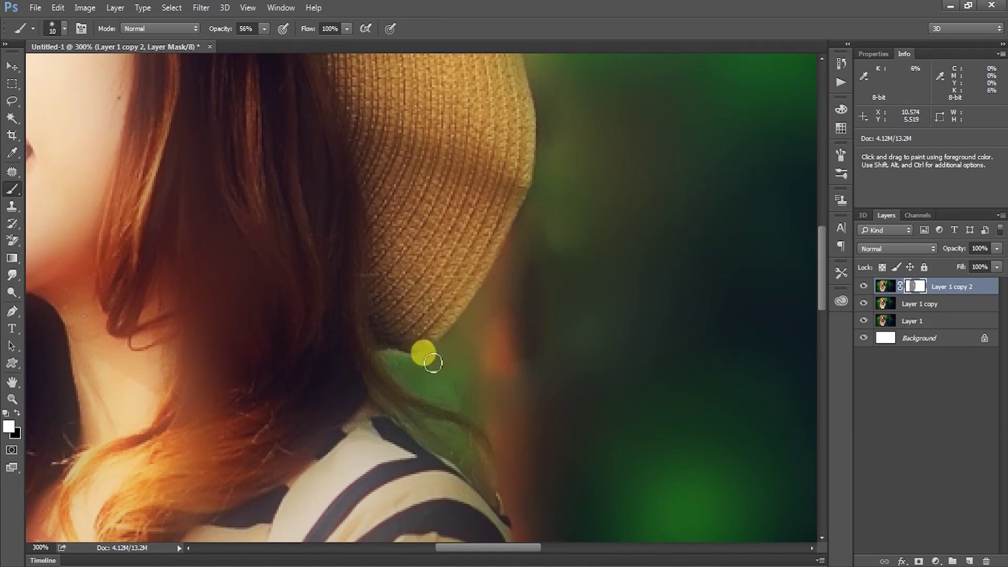
{"action": "key", "text": "bracketright"}
{"action": "key", "text": "bracketright"}
{"action": "key", "text": "bracketright"}
{"action": "key", "text": "bracketright"}
{"action": "key", "text": "bracketright"}
{"action": "key", "text": "bracketright"}
{"action": "key", "text": "bracketright"}
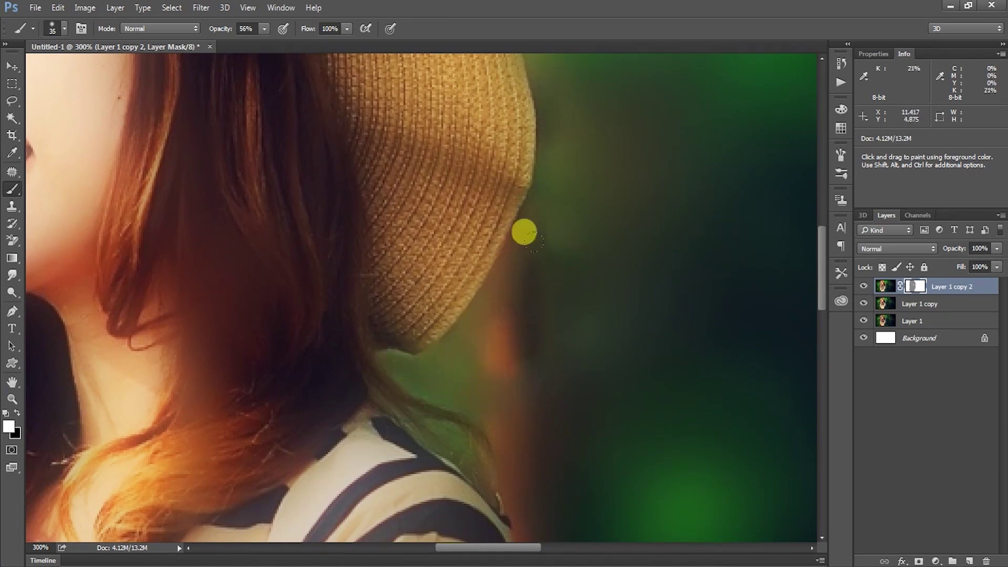
{"action": "left_click_drag", "start_coordinate": [602, 156], "coordinate": [563, 376]}
- Paint white on the mask along the right edge of the hat brim with a 20 px, then 10 px brush
{"action": "key", "text": "bracketleft"}
{"action": "key", "text": "bracketleft"}
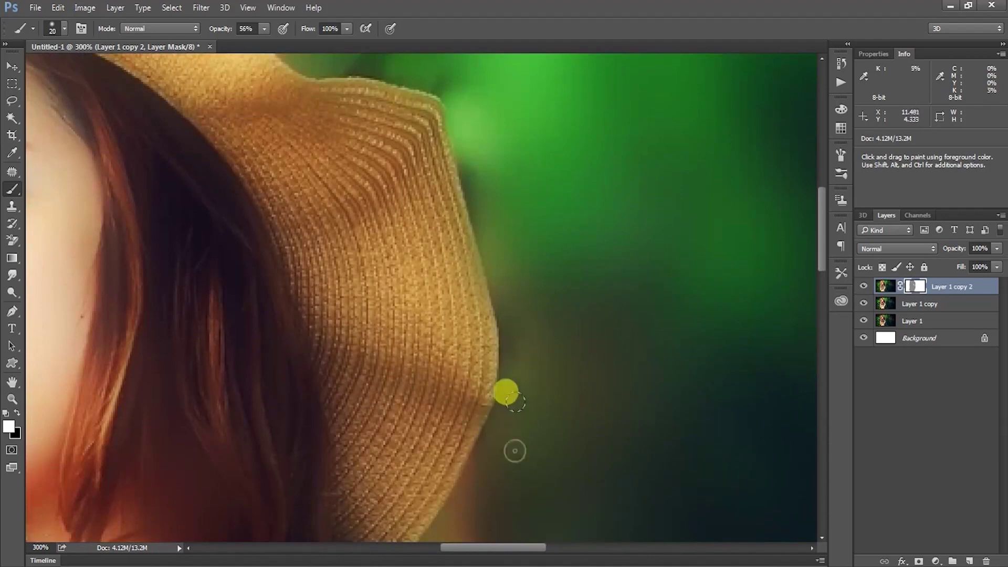
{"action": "left_click_drag", "start_coordinate": [467, 176], "coordinate": [490, 227]}
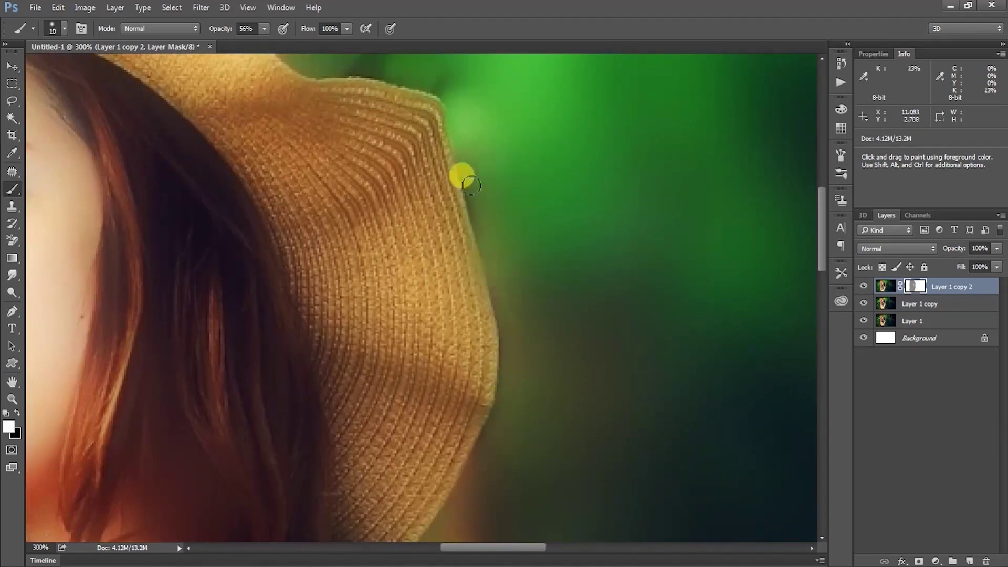
{"action": "key", "text": "bracketright"}
{"action": "key", "text": "bracketleft"}
{"action": "key", "text": "bracketleft"}
{"action": "left_click_drag", "start_coordinate": [469, 152], "coordinate": [553, 364]}
- Paint white on the mask along the upper wavy edge of the hat with a 25 px brush
{"action": "left_click_drag", "start_coordinate": [565, 283], "coordinate": [654, 334]}
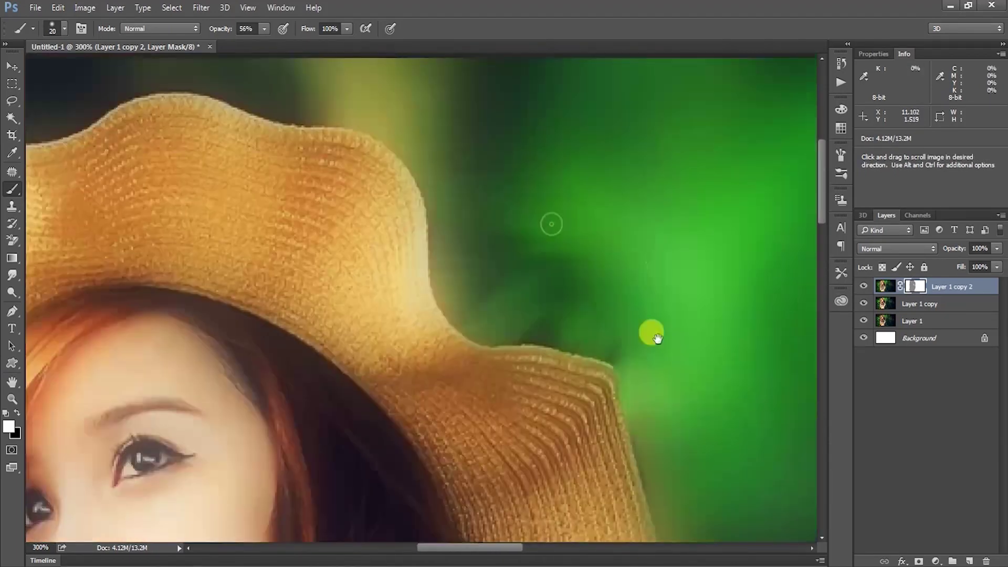
{"action": "mouse_move", "coordinate": [464, 328]}
{"action": "left_mouse_down"}
{"action": "mouse_move", "coordinate": [650, 369]}
{"action": "mouse_move", "coordinate": [666, 444]}
{"action": "mouse_move", "coordinate": [639, 384]}
{"action": "mouse_move", "coordinate": [637, 393]}
{"action": "mouse_move", "coordinate": [478, 300]}
{"action": "left_mouse_up"}
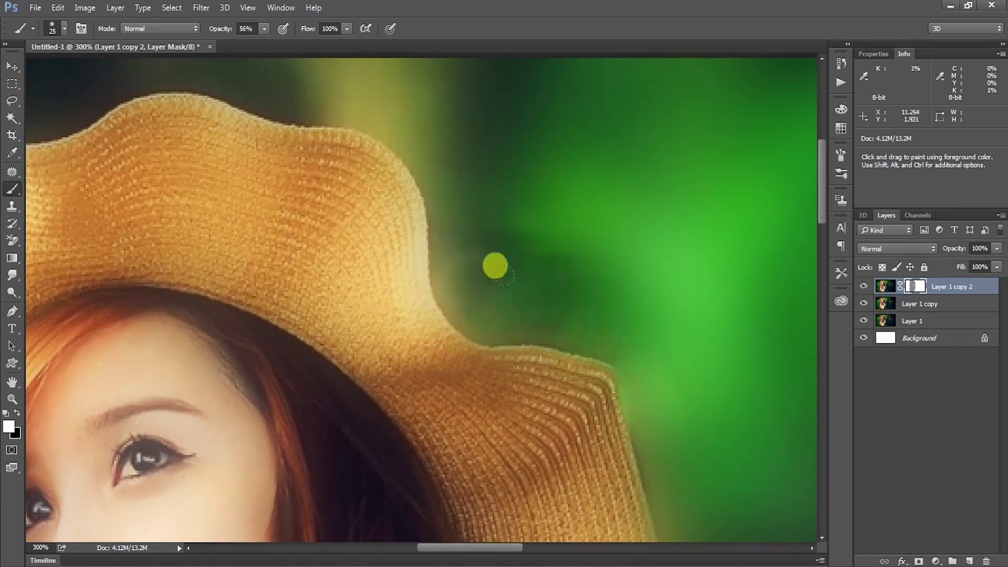
{"action": "left_click_drag", "start_coordinate": [495, 265], "coordinate": [442, 154]}
{"action": "left_click_drag", "start_coordinate": [475, 192], "coordinate": [679, 320]}
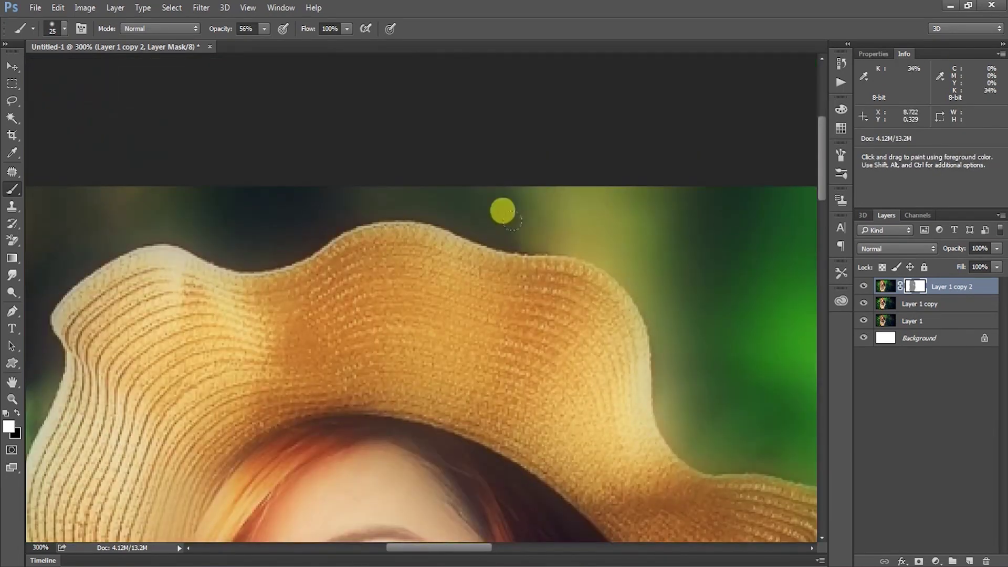
{"action": "mouse_move", "coordinate": [259, 242]}
{"action": "left_mouse_down"}
{"action": "mouse_move", "coordinate": [420, 316]}
{"action": "mouse_move", "coordinate": [430, 279]}
{"action": "mouse_move", "coordinate": [583, 254]}
{"action": "mouse_move", "coordinate": [383, 254]}
{"action": "mouse_move", "coordinate": [320, 282]}
{"action": "mouse_move", "coordinate": [373, 304]}
{"action": "mouse_move", "coordinate": [425, 360]}
{"action": "mouse_move", "coordinate": [588, 90]}
{"action": "mouse_move", "coordinate": [444, 121]}
{"action": "mouse_move", "coordinate": [387, 218]}
{"action": "mouse_move", "coordinate": [398, 259]}
{"action": "mouse_move", "coordinate": [326, 322]}
{"action": "mouse_move", "coordinate": [380, 270]}
{"action": "left_mouse_up"}
- Restore the background blur along the left edge of the hat brim with the 25 px white brush
{"action": "left_click_drag", "start_coordinate": [375, 396], "coordinate": [355, 164]}
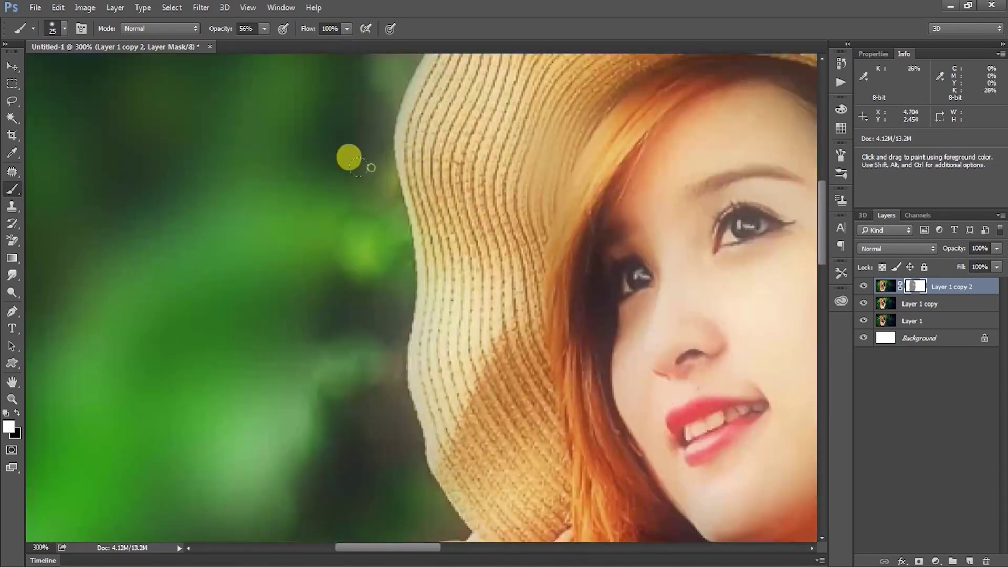
{"action": "mouse_move", "coordinate": [351, 462]}
{"action": "left_mouse_down"}
{"action": "mouse_move", "coordinate": [315, 388]}
{"action": "mouse_move", "coordinate": [339, 128]}
{"action": "mouse_move", "coordinate": [367, 211]}
{"action": "mouse_move", "coordinate": [357, 157]}
{"action": "mouse_move", "coordinate": [398, 379]}
{"action": "left_mouse_up"}
{"action": "mouse_move", "coordinate": [366, 368]}
{"action": "left_mouse_down"}
{"action": "mouse_move", "coordinate": [341, 188]}
{"action": "mouse_move", "coordinate": [393, 190]}
{"action": "left_mouse_up"}
{"action": "mouse_move", "coordinate": [418, 236]}
{"action": "left_mouse_down"}
{"action": "mouse_move", "coordinate": [430, 292]}
{"action": "mouse_move", "coordinate": [369, 407]}
{"action": "mouse_move", "coordinate": [355, 371]}
{"action": "mouse_move", "coordinate": [426, 329]}
{"action": "mouse_move", "coordinate": [423, 339]}
{"action": "mouse_move", "coordinate": [432, 264]}
{"action": "mouse_move", "coordinate": [409, 203]}
{"action": "mouse_move", "coordinate": [416, 186]}
{"action": "mouse_move", "coordinate": [436, 298]}
{"action": "mouse_move", "coordinate": [459, 326]}
{"action": "left_mouse_up"}
- Refine the mask in white with a smaller brush where the hat brim meets the fingertips
{"action": "key", "text": "bracketleft"}
{"action": "key", "text": "bracketleft"}
{"action": "key", "text": "bracketleft"}
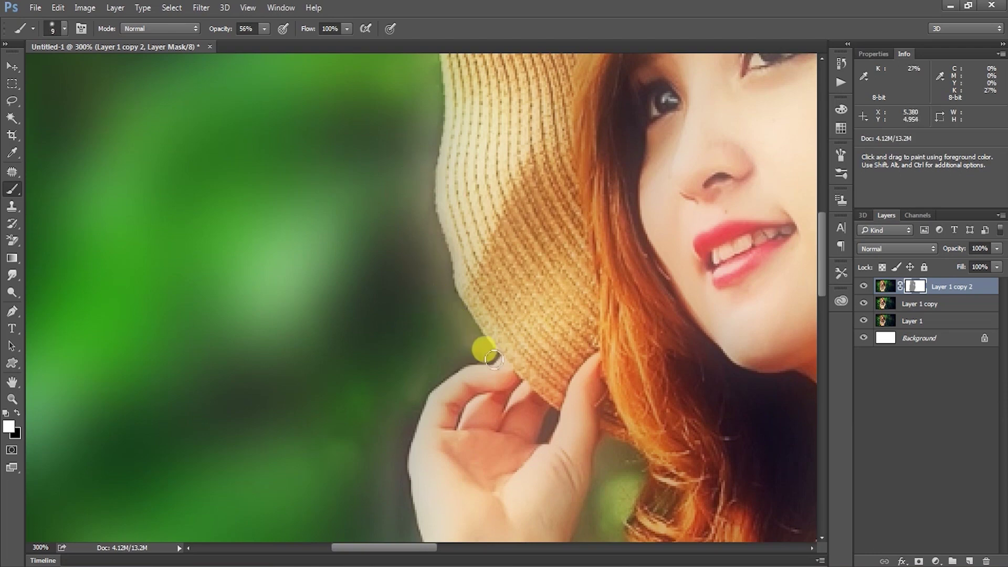
{"action": "key", "text": "bracketright"}
{"action": "key", "text": "bracketright"}
{"action": "mouse_move", "coordinate": [493, 359]}
{"action": "left_mouse_down"}
{"action": "mouse_move", "coordinate": [458, 360]}
{"action": "mouse_move", "coordinate": [483, 349]}
{"action": "mouse_move", "coordinate": [496, 361]}
{"action": "mouse_move", "coordinate": [428, 351]}
{"action": "mouse_move", "coordinate": [440, 323]}
{"action": "mouse_move", "coordinate": [441, 340]}
{"action": "mouse_move", "coordinate": [403, 378]}
{"action": "mouse_move", "coordinate": [467, 199]}
{"action": "mouse_move", "coordinate": [468, 212]}
{"action": "mouse_move", "coordinate": [501, 202]}
{"action": "mouse_move", "coordinate": [505, 231]}
{"action": "mouse_move", "coordinate": [518, 208]}
{"action": "mouse_move", "coordinate": [562, 203]}
{"action": "mouse_move", "coordinate": [507, 257]}
{"action": "mouse_move", "coordinate": [524, 270]}
{"action": "mouse_move", "coordinate": [531, 222]}
{"action": "mouse_move", "coordinate": [576, 194]}
{"action": "mouse_move", "coordinate": [585, 274]}
{"action": "mouse_move", "coordinate": [539, 272]}
{"action": "mouse_move", "coordinate": [452, 233]}
{"action": "left_mouse_up"}
- Paint white on the mask along the outer edge of the raised hand and forearm with a 20 px brush
{"action": "key", "text": "bracketright"}
{"action": "key", "text": "bracketleft"}
{"action": "key", "text": "bracketleft"}
{"action": "key", "text": "x"}
{"action": "key", "text": "x"}
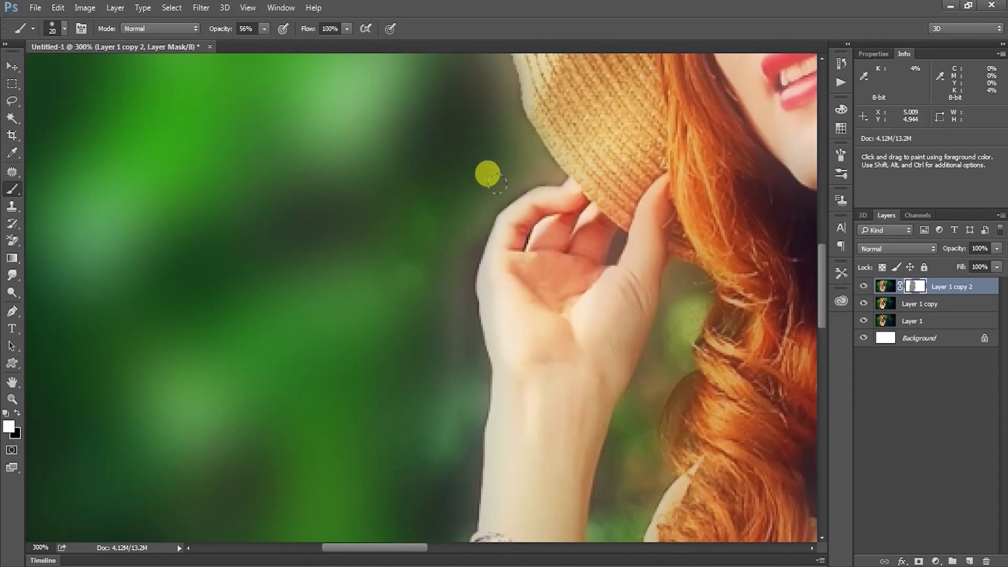
{"action": "mouse_move", "coordinate": [496, 183]}
{"action": "left_mouse_down"}
{"action": "mouse_move", "coordinate": [452, 269]}
{"action": "mouse_move", "coordinate": [440, 251]}
{"action": "mouse_move", "coordinate": [464, 367]}
{"action": "mouse_move", "coordinate": [424, 495]}
{"action": "mouse_move", "coordinate": [452, 524]}
{"action": "mouse_move", "coordinate": [499, 201]}
{"action": "mouse_move", "coordinate": [438, 161]}
{"action": "mouse_move", "coordinate": [483, 318]}
{"action": "mouse_move", "coordinate": [437, 332]}
{"action": "left_mouse_up"}
{"action": "left_click_drag", "start_coordinate": [429, 453], "coordinate": [468, 246]}
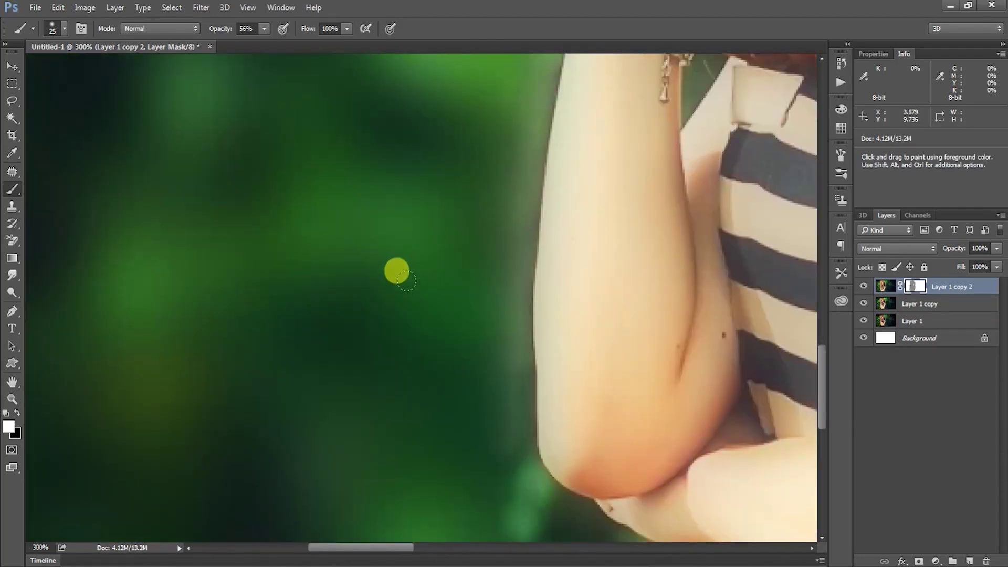
- Restore the blur around the elbow and the area below the folded arms, enlarging the white brush up to 45 px
{"action": "left_click_drag", "start_coordinate": [418, 382], "coordinate": [313, 212]}
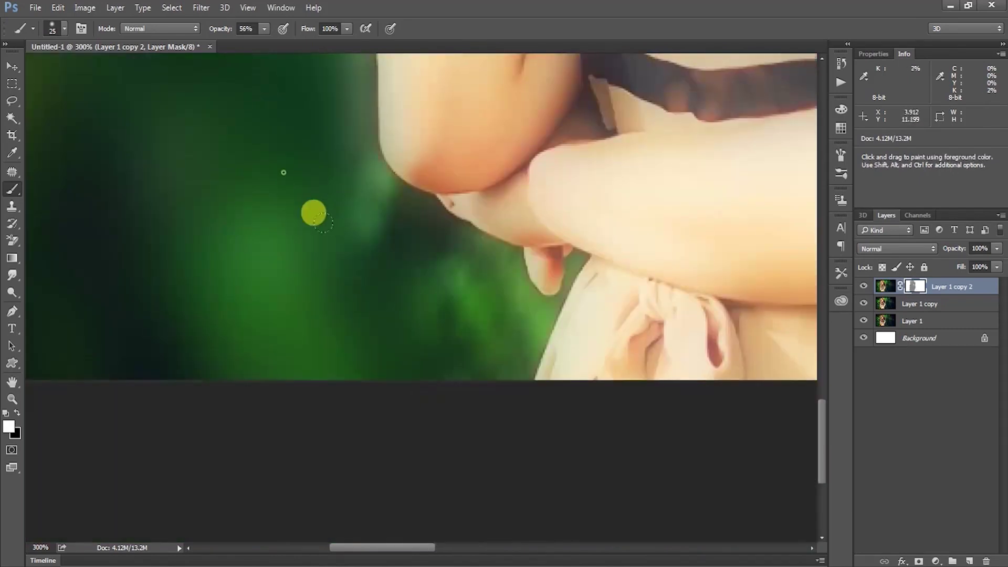
{"action": "key", "text": "bracketleft"}
{"action": "key", "text": "bracketleft"}
{"action": "key", "text": "bracketleft"}
{"action": "mouse_move", "coordinate": [447, 237]}
{"action": "left_mouse_down"}
{"action": "mouse_move", "coordinate": [338, 179]}
{"action": "mouse_move", "coordinate": [439, 276]}
{"action": "left_mouse_up"}
{"action": "key", "text": "bracketright"}
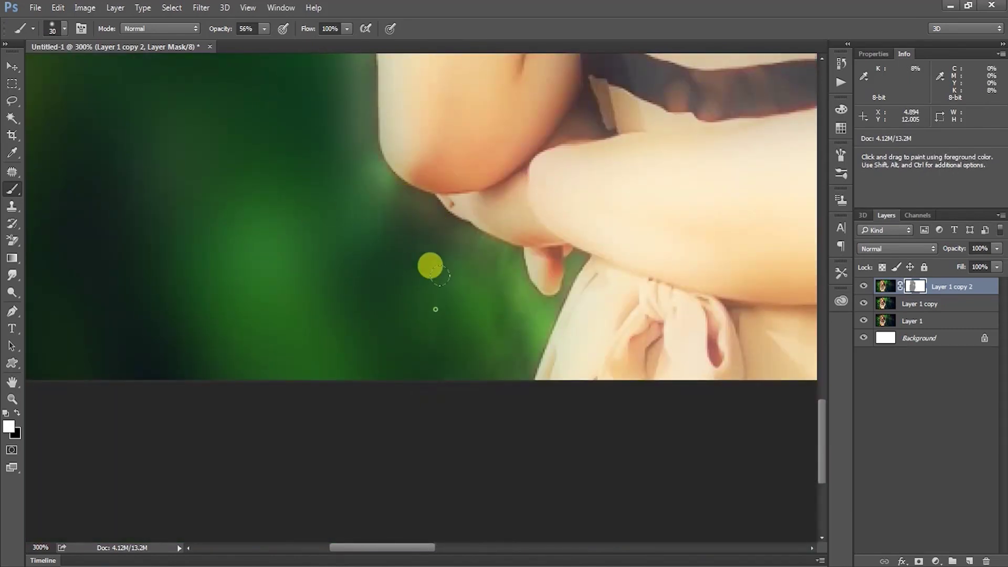
{"action": "left_click_drag", "start_coordinate": [517, 304], "coordinate": [488, 426]}
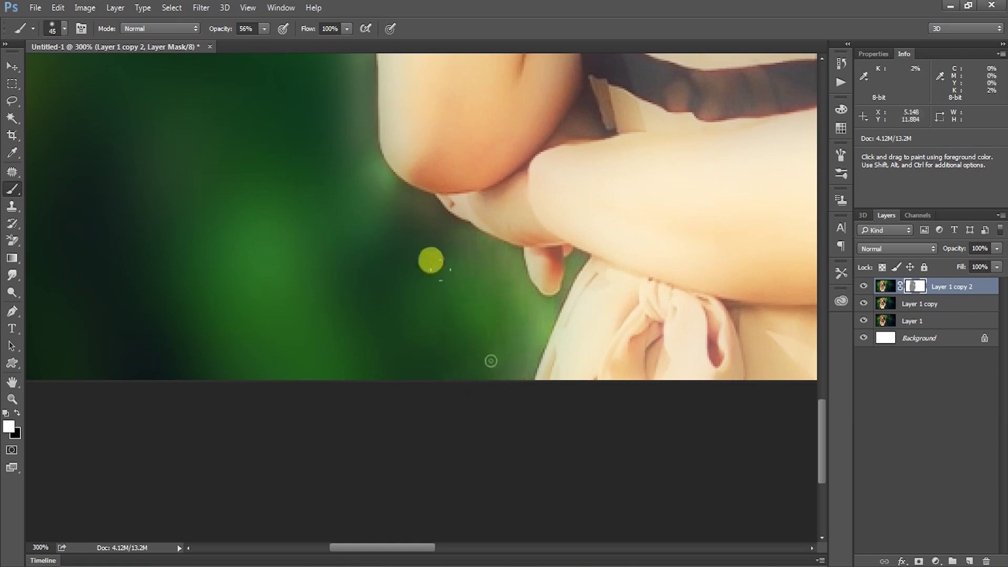
- Compare the image with and without the blur layer, then repaint the mask beside the raised arm in white at 100% brush opacity
{"action": "key", "text": "z"}
{"action": "left_click_drag", "start_coordinate": [393, 209], "coordinate": [338, 208]}
{"action": "mouse_move", "coordinate": [451, 128]}
{"action": "left_mouse_down"}
{"action": "mouse_move", "coordinate": [470, 308]}
{"action": "mouse_move", "coordinate": [445, 328]}
{"action": "left_mouse_up"}
{"action": "left_click_drag", "start_coordinate": [352, 281], "coordinate": [441, 254]}
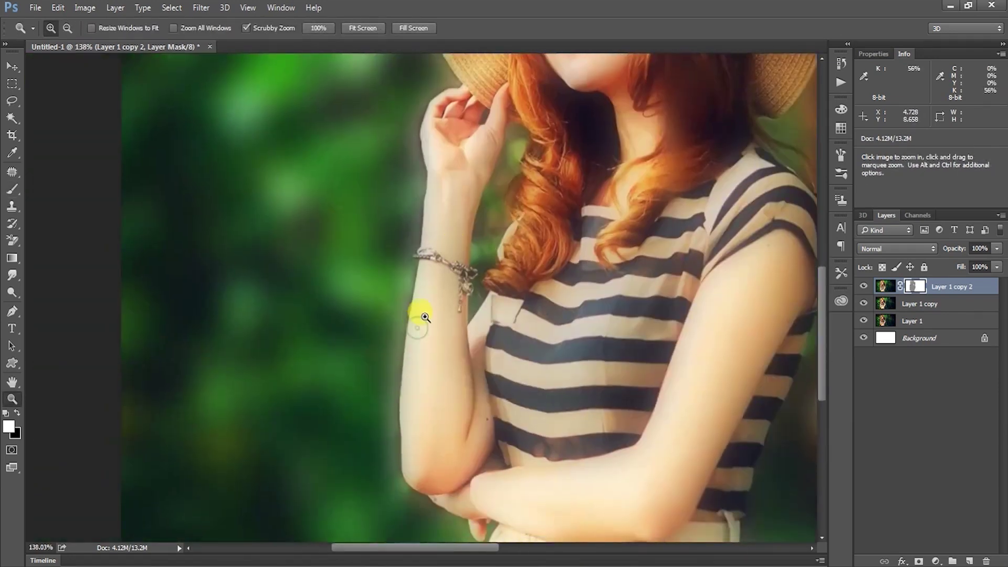
{"action": "left_click", "coordinate": [863, 287]}
{"action": "left_click", "coordinate": [863, 287]}
{"action": "key", "text": "b"}
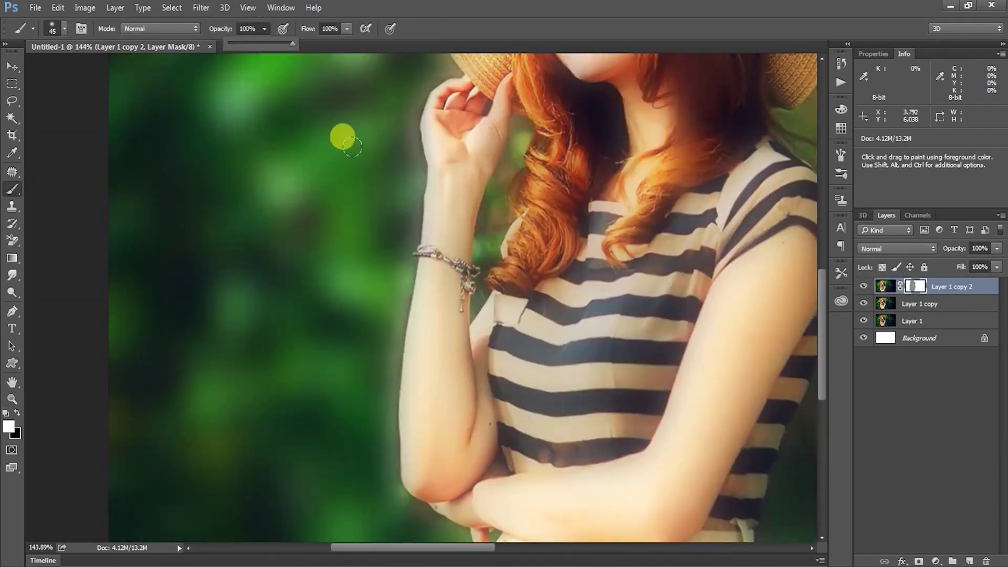
{"action": "key", "text": "x"}
{"action": "mouse_move", "coordinate": [412, 68]}
{"action": "left_mouse_down"}
{"action": "mouse_move", "coordinate": [404, 81]}
{"action": "mouse_move", "coordinate": [412, 157]}
{"action": "left_mouse_up"}
{"action": "key", "text": "x"}
{"action": "left_click_drag", "start_coordinate": [398, 200], "coordinate": [414, 331]}
{"action": "left_click_drag", "start_coordinate": [418, 287], "coordinate": [404, 160]}
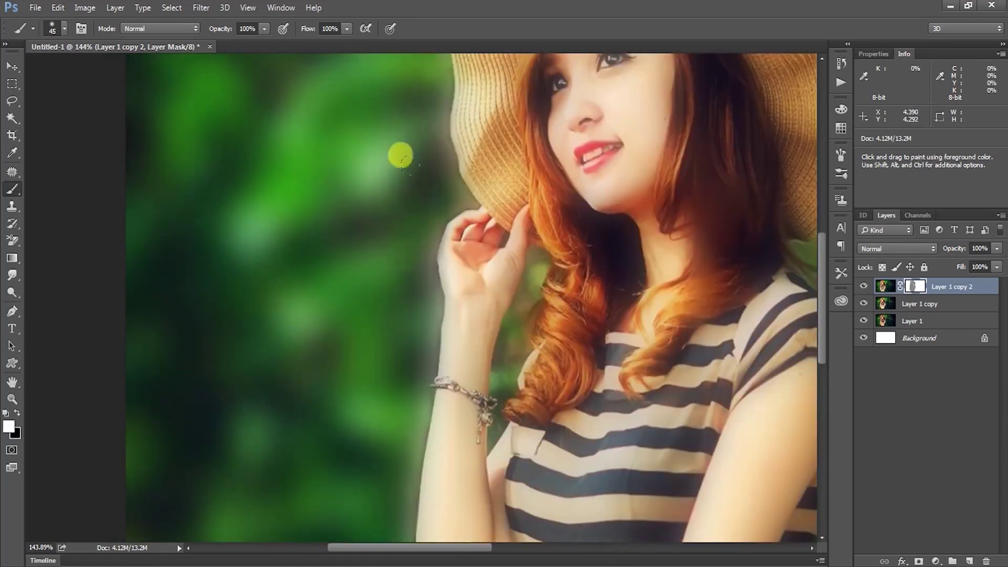
- Fit the image on screen, hide Layer 1 copy 2 and duplicate Layer 1 copy
{"action": "key", "text": "z"}
{"action": "left_click_drag", "start_coordinate": [543, 220], "coordinate": [480, 236]}
{"action": "left_click_drag", "start_coordinate": [558, 285], "coordinate": [307, 362]}
{"action": "key", "text": "ctrl+0"}
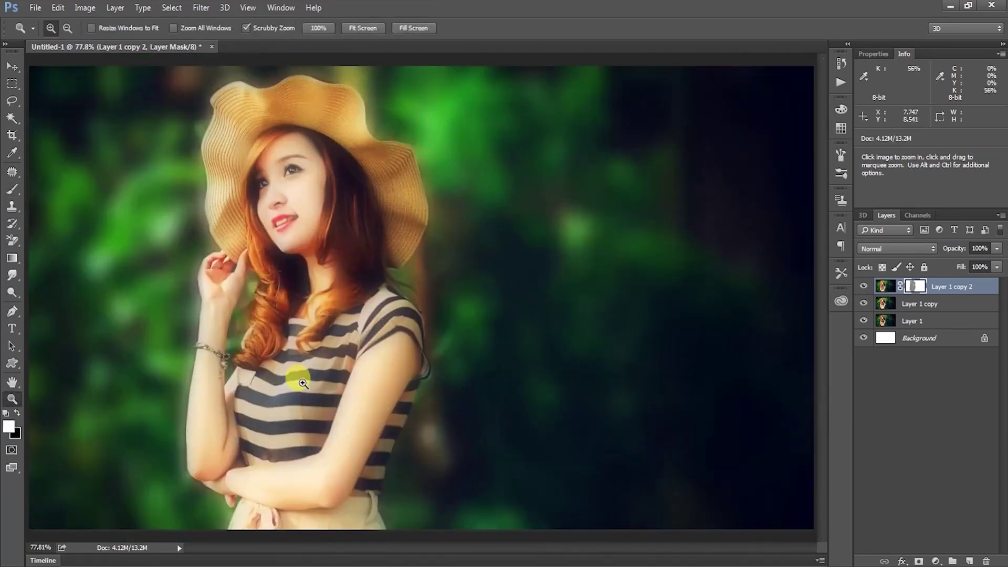
{"action": "left_click", "coordinate": [863, 286]}
{"action": "left_click", "coordinate": [887, 303]}
{"action": "key", "text": "ctrl+j"}
{"action": "key", "text": "v"}
- Apply a lighter Gaussian Blur to Layer 1 copy 3 and move the layer mask from Layer 1 copy 2 onto it
{"action": "left_click", "coordinate": [201, 8]}
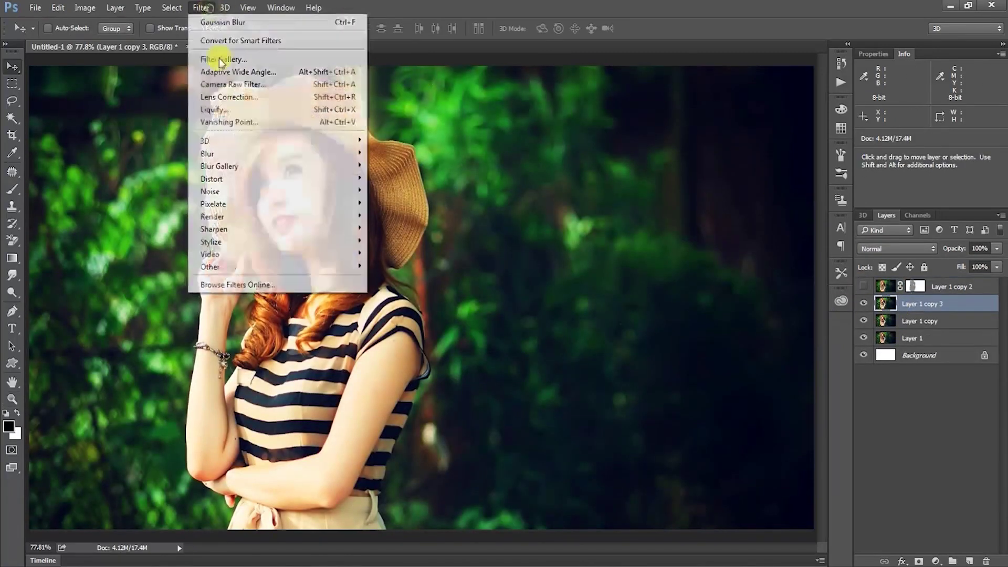
{"action": "left_click", "coordinate": [391, 204]}
{"action": "left_click_drag", "start_coordinate": [742, 315], "coordinate": [748, 304]}
{"action": "left_click", "coordinate": [854, 126]}
{"action": "left_click_drag", "start_coordinate": [914, 287], "coordinate": [918, 303]}
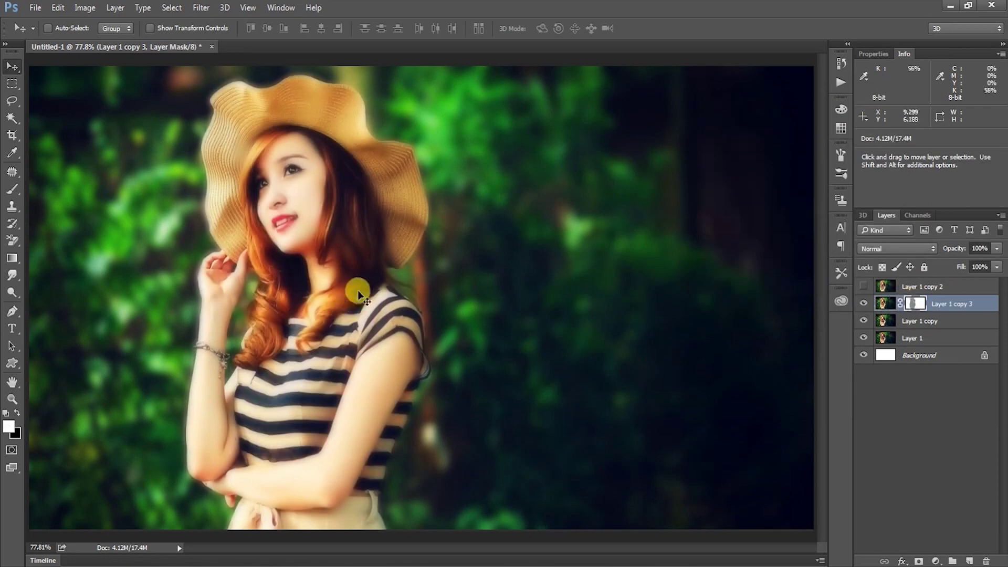
- Move the layer mask back to Layer 1 copy 2, show that layer and hide Layer 1 copy 3
{"action": "key", "text": "z"}
{"action": "left_click_drag", "start_coordinate": [358, 292], "coordinate": [515, 278]}
{"action": "left_click", "coordinate": [882, 306]}
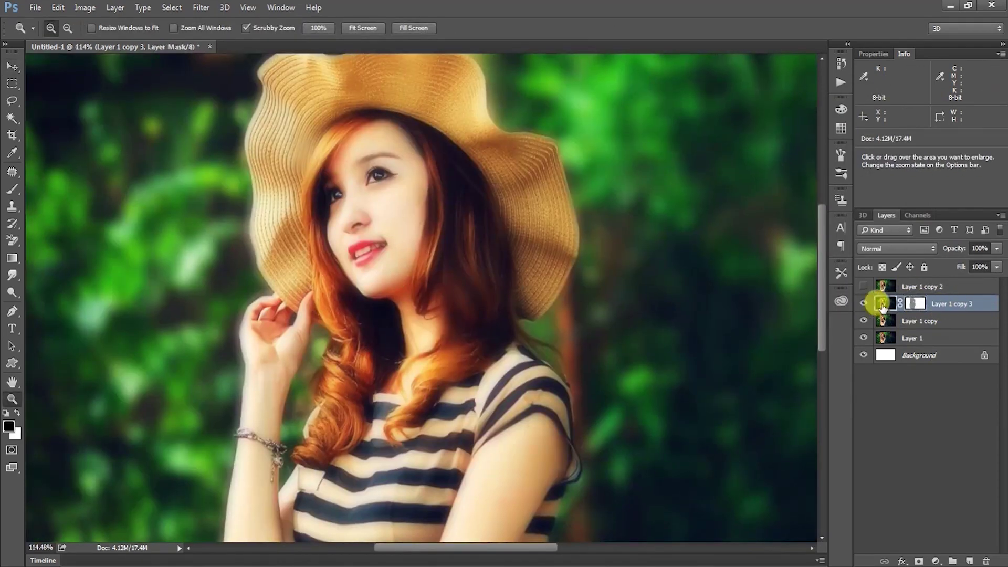
{"action": "left_click_drag", "start_coordinate": [405, 270], "coordinate": [372, 269]}
{"action": "left_click_drag", "start_coordinate": [913, 302], "coordinate": [914, 286]}
{"action": "left_click", "coordinate": [863, 286]}
{"action": "left_click", "coordinate": [862, 303]}
{"action": "right_click", "coordinate": [377, 336]}
{"action": "left_click", "coordinate": [415, 350]}
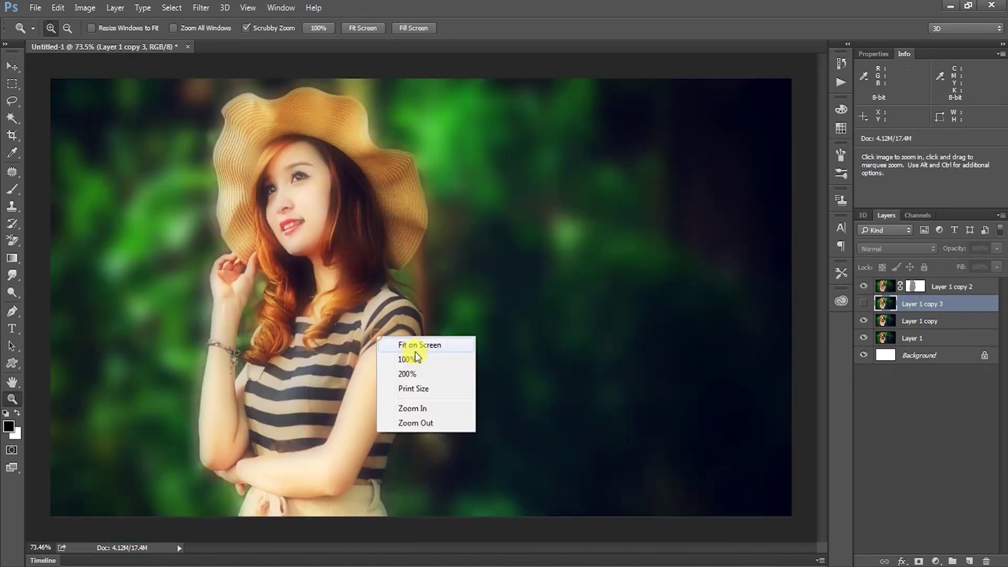
{"action": "left_click", "coordinate": [416, 347]}
- Paint black on the Layer 1 copy 2 mask over the face and hair with an enlarged brush at 100% opacity
{"action": "left_click", "coordinate": [914, 286]}
{"action": "key", "text": "b"}
{"action": "key", "text": "x"}
{"action": "mouse_move", "coordinate": [278, 226]}
{"action": "left_mouse_down"}
{"action": "mouse_move", "coordinate": [293, 241]}
{"action": "mouse_move", "coordinate": [307, 227]}
{"action": "left_mouse_up"}
{"action": "key", "text": "ctrl+z"}
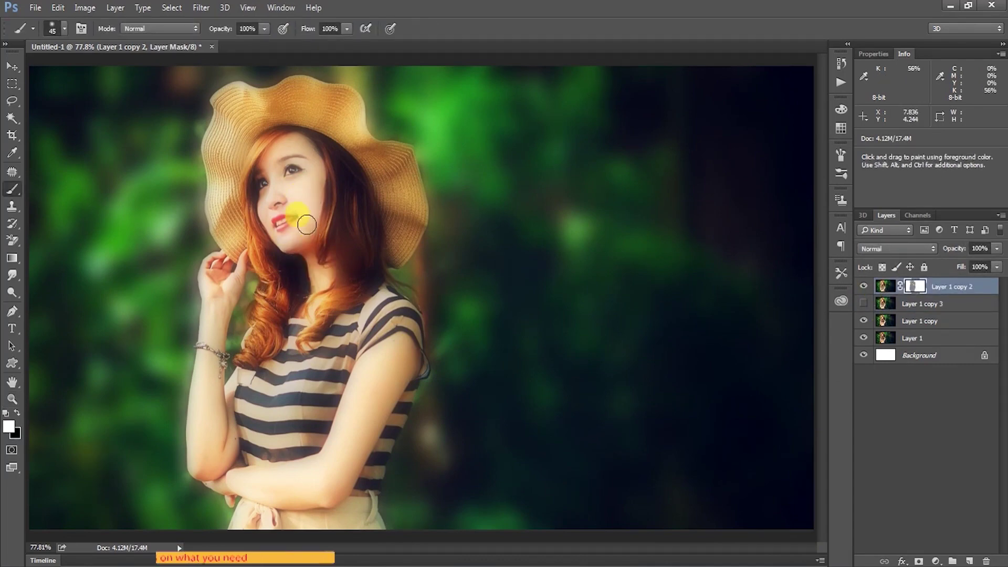
{"action": "key", "text": "x"}
{"action": "key", "text": "bracketright"}
{"action": "key", "text": "bracketright"}
{"action": "mouse_move", "coordinate": [279, 207]}
{"action": "left_mouse_down"}
{"action": "mouse_move", "coordinate": [353, 329]}
{"action": "mouse_move", "coordinate": [370, 233]}
{"action": "mouse_move", "coordinate": [397, 183]}
{"action": "mouse_move", "coordinate": [267, 95]}
{"action": "mouse_move", "coordinate": [207, 139]}
{"action": "mouse_move", "coordinate": [307, 293]}
{"action": "mouse_move", "coordinate": [314, 378]}
{"action": "mouse_move", "coordinate": [247, 341]}
{"action": "mouse_move", "coordinate": [231, 388]}
{"action": "mouse_move", "coordinate": [239, 459]}
{"action": "mouse_move", "coordinate": [377, 311]}
{"action": "left_mouse_up"}
- Enlarge the brush to 100 px and paint black on the mask over the shirt, arms and trousers
{"action": "key", "text": "bracketright"}
{"action": "key", "text": "bracketright"}
{"action": "key", "text": "bracketright"}
{"action": "key", "text": "bracketright"}
{"action": "left_click_drag", "start_coordinate": [336, 453], "coordinate": [253, 519]}
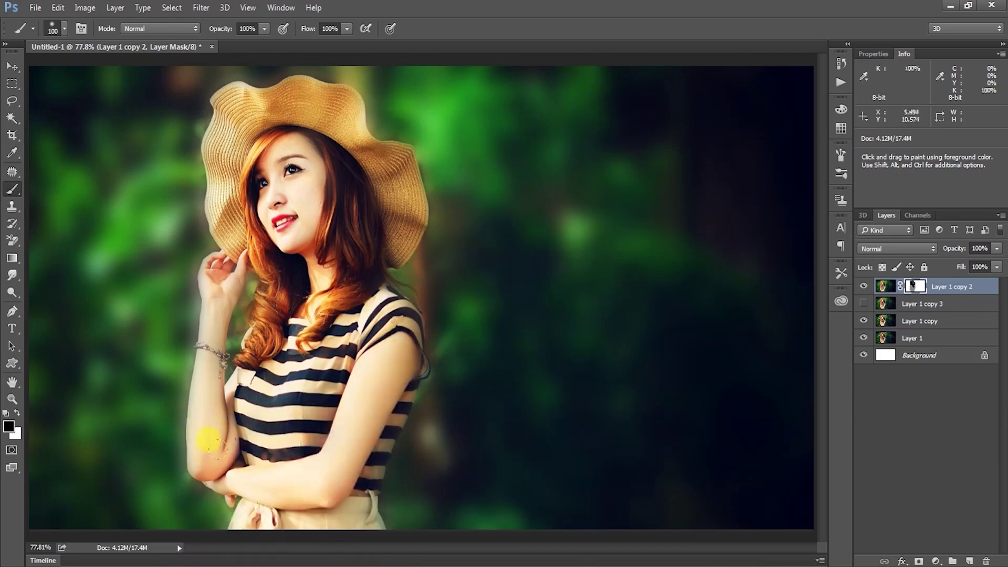
- Paint black on the Layer 1 copy 2 mask over the raised hand and forearm with a 40 to 50 px brush
{"action": "key", "text": "p"}
{"action": "key", "text": "b"}
{"action": "key", "text": "bracketleft"}
{"action": "key", "text": "bracketleft"}
{"action": "key", "text": "bracketleft"}
{"action": "key", "text": "bracketleft"}
{"action": "key", "text": "bracketleft"}
{"action": "key", "text": "bracketleft"}
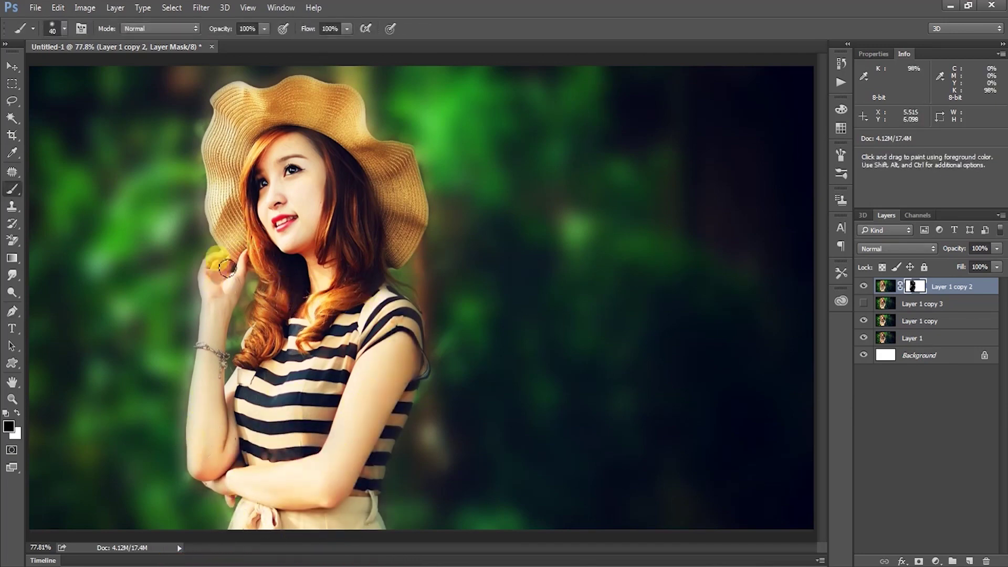
{"action": "left_click_drag", "start_coordinate": [210, 331], "coordinate": [206, 376]}
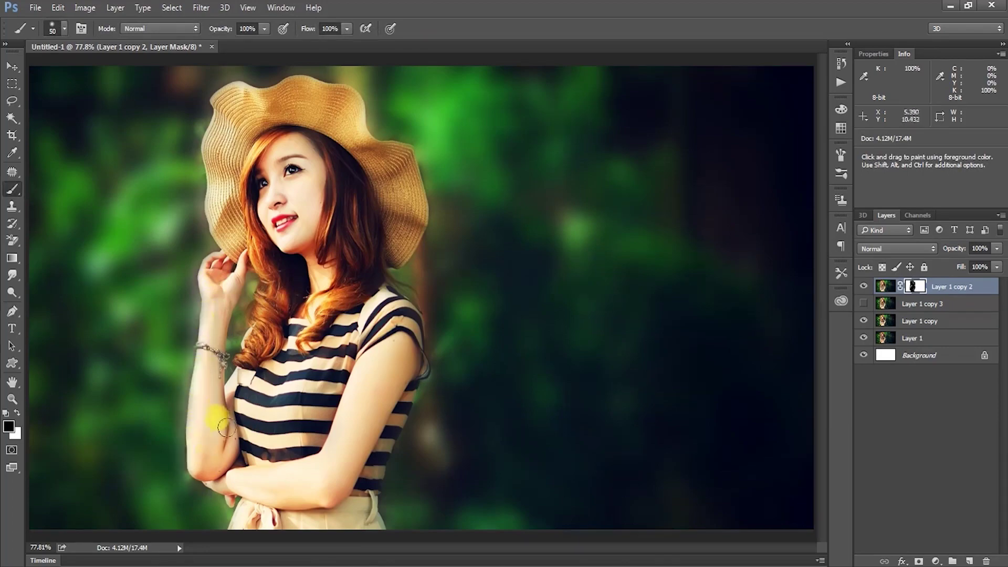
- Merge Layer 1 copy 2 and Layer 1 copy 3 into one layer
{"action": "key", "text": "z"}
{"action": "left_click_drag", "start_coordinate": [265, 302], "coordinate": [286, 299]}
{"action": "left_click", "coordinate": [948, 299]}
{"action": "left_click", "coordinate": [951, 292], "text": "ctrl"}
{"action": "key", "text": "ctrl+e"}
- Brighten Layer 1 copy slightly with Curves, placing a highlight point at input 196 and output 200
{"action": "left_click", "coordinate": [943, 301]}
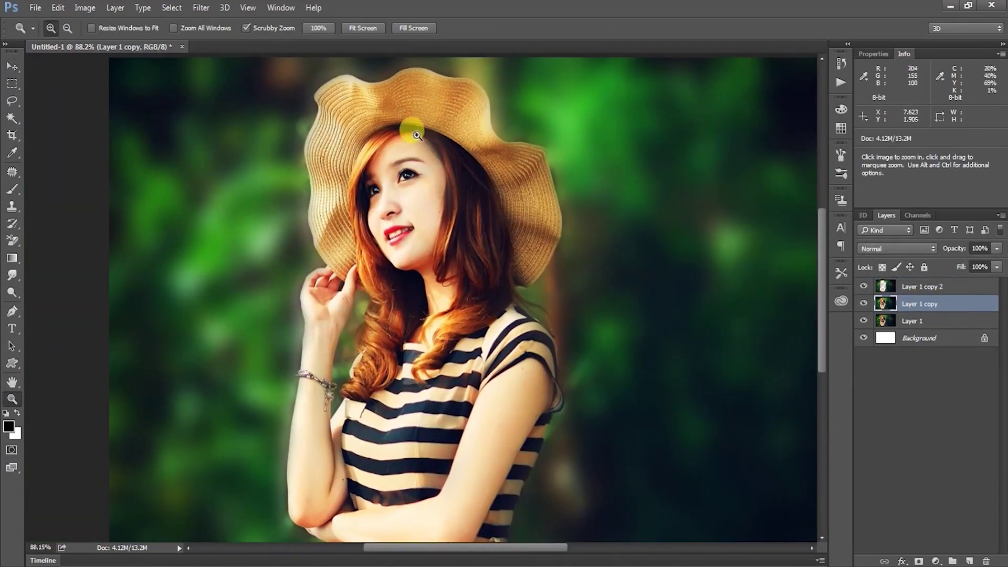
{"action": "left_click_drag", "start_coordinate": [412, 131], "coordinate": [458, 113]}
{"action": "key", "text": "v"}
{"action": "key", "text": "ctrl+m"}
{"action": "left_click_drag", "start_coordinate": [766, 175], "coordinate": [766, 171]}
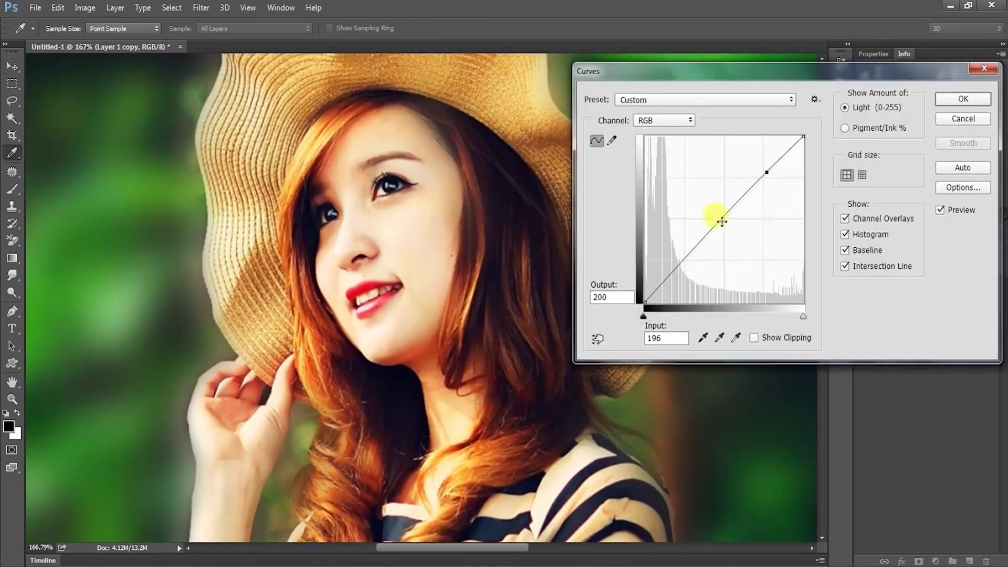
{"action": "key", "text": "Return"}
{"action": "key", "text": "ctrl+u"}
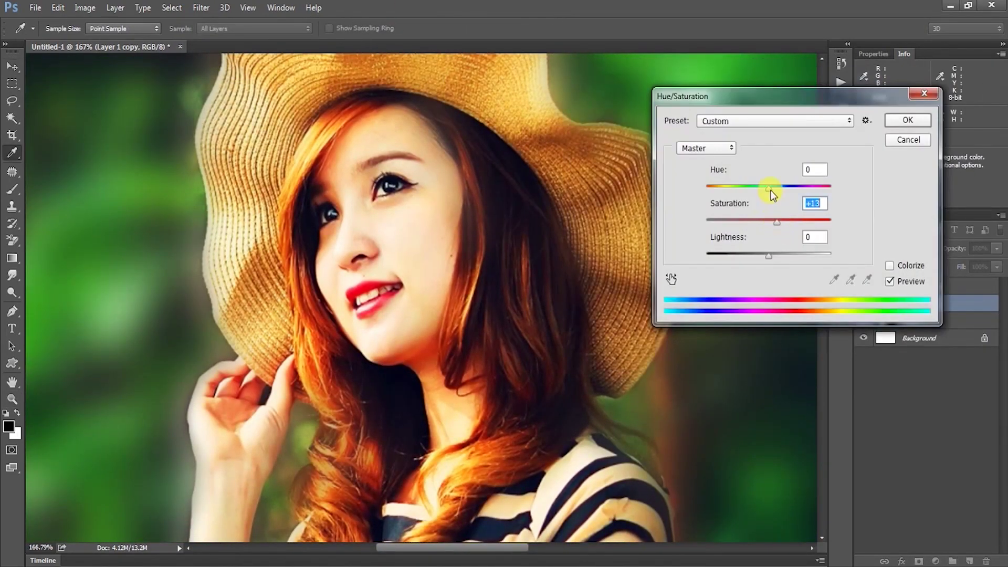
{"action": "left_click", "coordinate": [912, 140]}
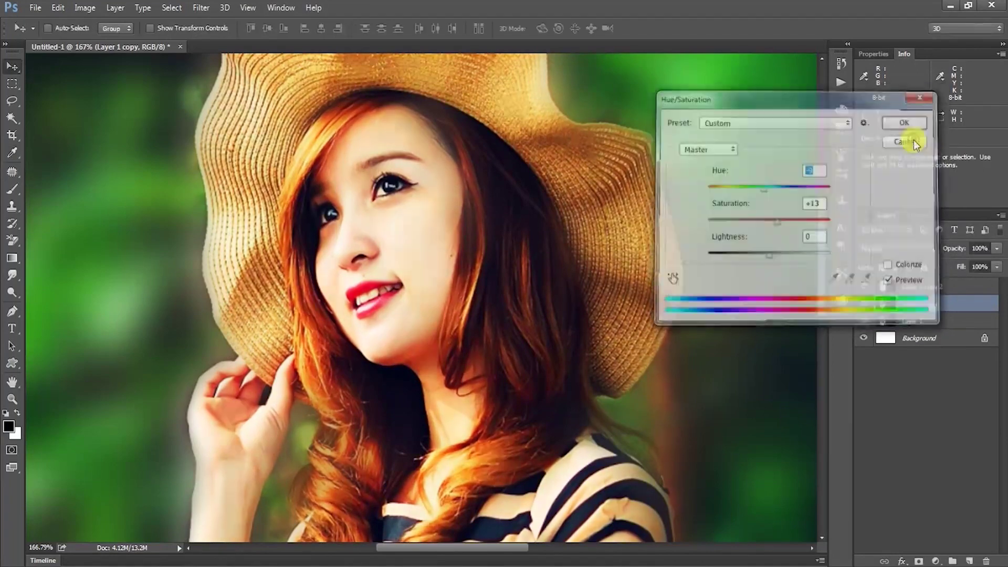
{"action": "key", "text": "ctrl+minus"}
{"action": "key", "text": "ctrl+minus"}
{"action": "key", "text": "z"}
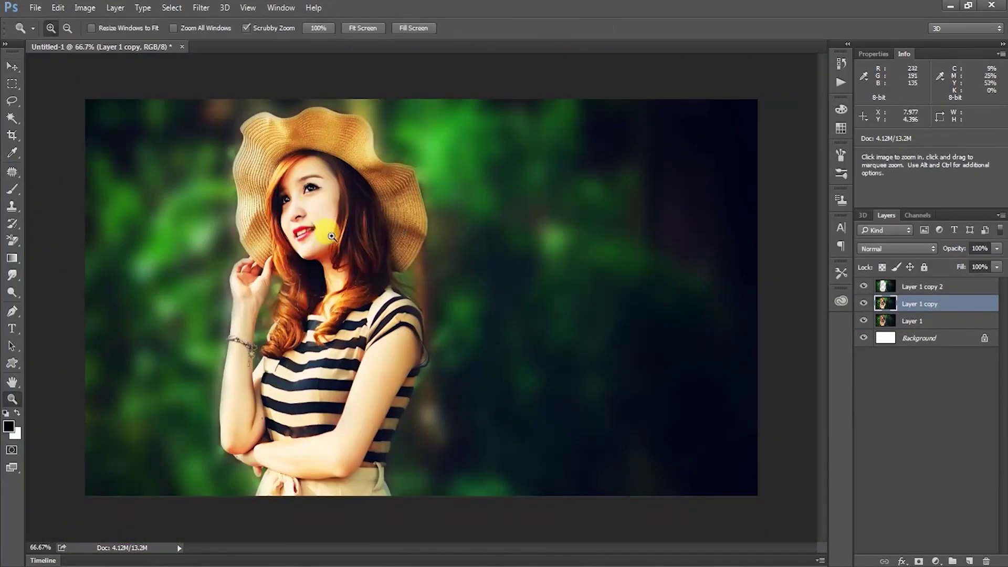
- Apply Hue/Saturation to Layer 1 copy with hue +6 and saturation +7
{"action": "key", "text": "ctrl+u"}
{"action": "left_click_drag", "start_coordinate": [771, 220], "coordinate": [773, 221]}
{"action": "left_click_drag", "start_coordinate": [769, 187], "coordinate": [772, 188]}
{"action": "key", "text": "Return"}
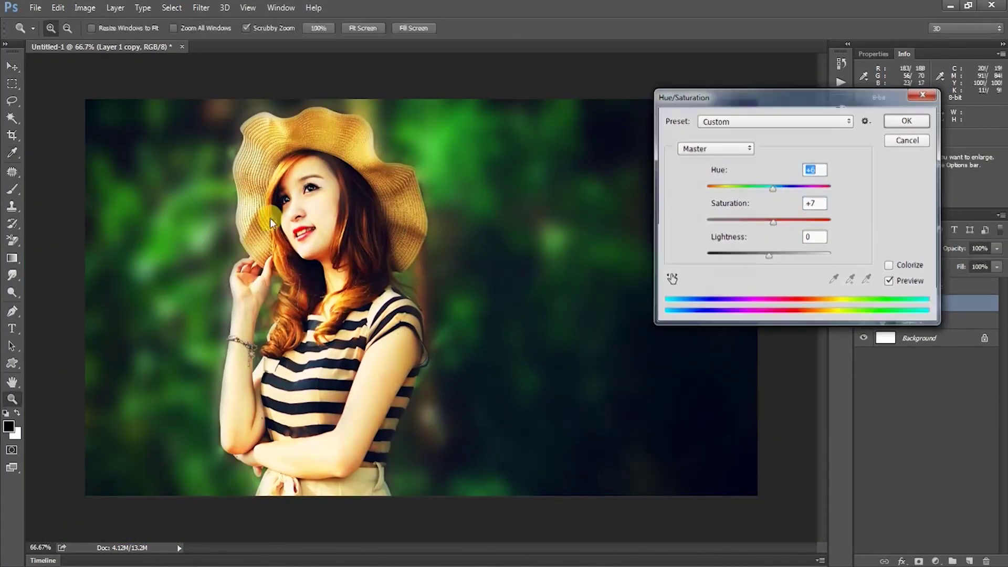
- Apply Color Balance to the midtones of Layer 1 copy with cyan-red -4 and magenta-green +10
{"action": "key", "text": "ctrl+b"}
{"action": "left_click_drag", "start_coordinate": [667, 180], "coordinate": [673, 180]}
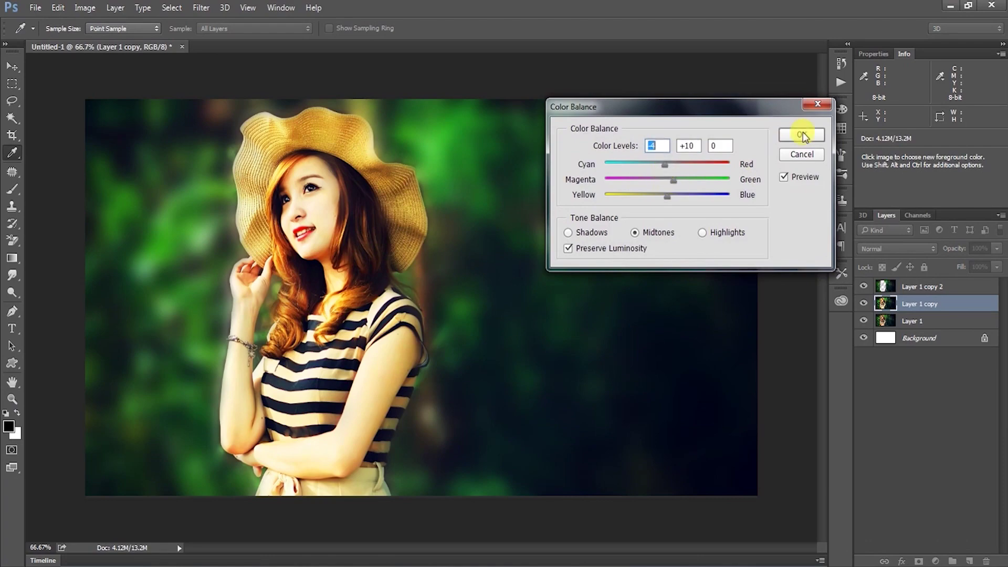
{"action": "left_click", "coordinate": [802, 135]}
- Duplicate Layer 1 copy and set up the Smudge tool at 21% strength with a 23 px brush
{"action": "left_click_drag", "start_coordinate": [264, 167], "coordinate": [349, 108]}
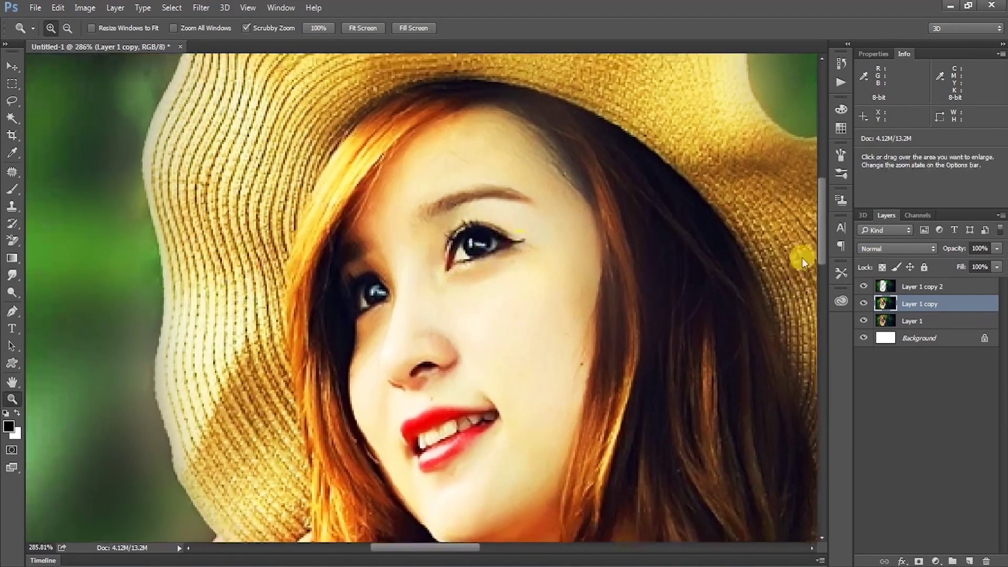
{"action": "left_click_drag", "start_coordinate": [903, 308], "coordinate": [969, 560]}
{"action": "left_click", "coordinate": [16, 272]}
{"action": "left_click_drag", "start_coordinate": [459, 202], "coordinate": [470, 207]}
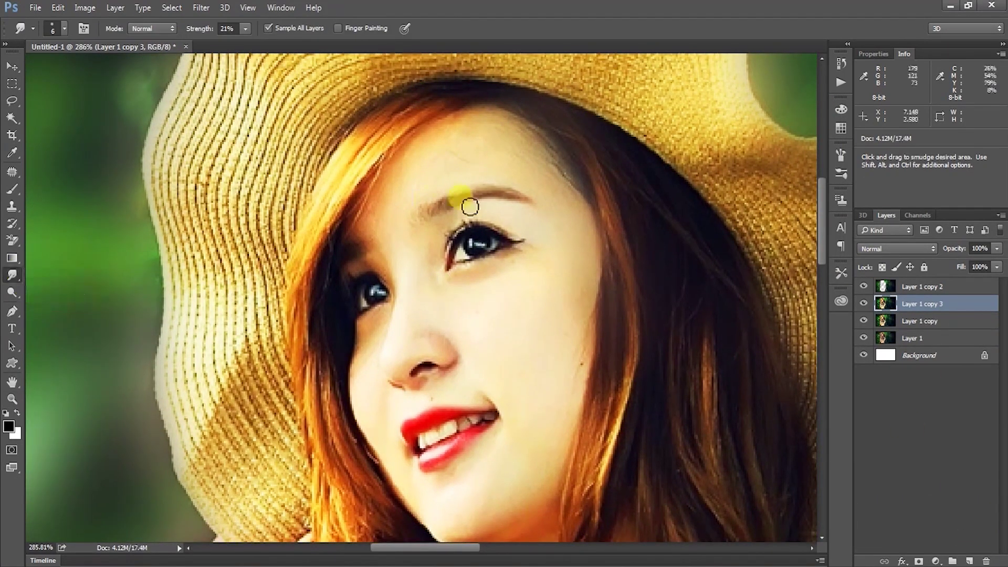
{"action": "right_click", "coordinate": [571, 187]}
{"action": "key", "text": "Return"}
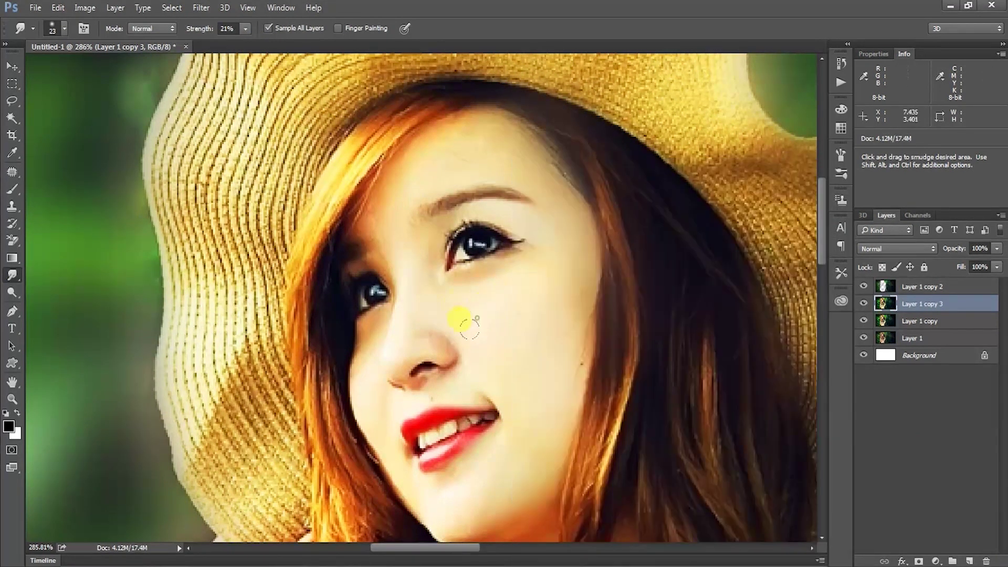
- Hide Layer 1 copy 2, Layer 1 copy and Layer 1, and smudge the face skin smooth on Layer 1 copy 3
{"action": "left_click", "coordinate": [863, 286]}
{"action": "left_click_drag", "start_coordinate": [863, 321], "coordinate": [862, 338]}
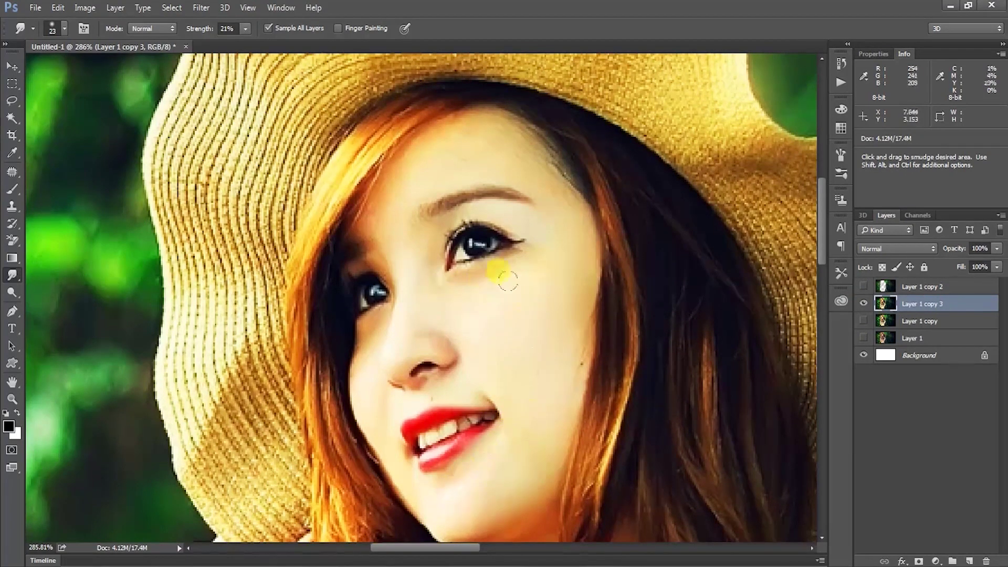
{"action": "left_click_drag", "start_coordinate": [548, 209], "coordinate": [578, 319]}
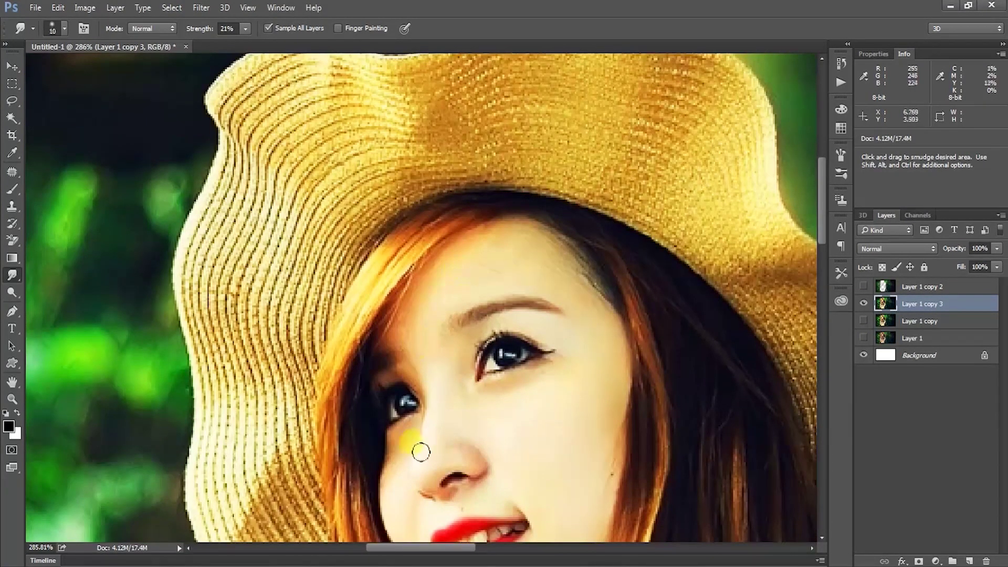
{"action": "key", "text": "bracketright"}
{"action": "left_click_drag", "start_coordinate": [420, 452], "coordinate": [477, 329]}
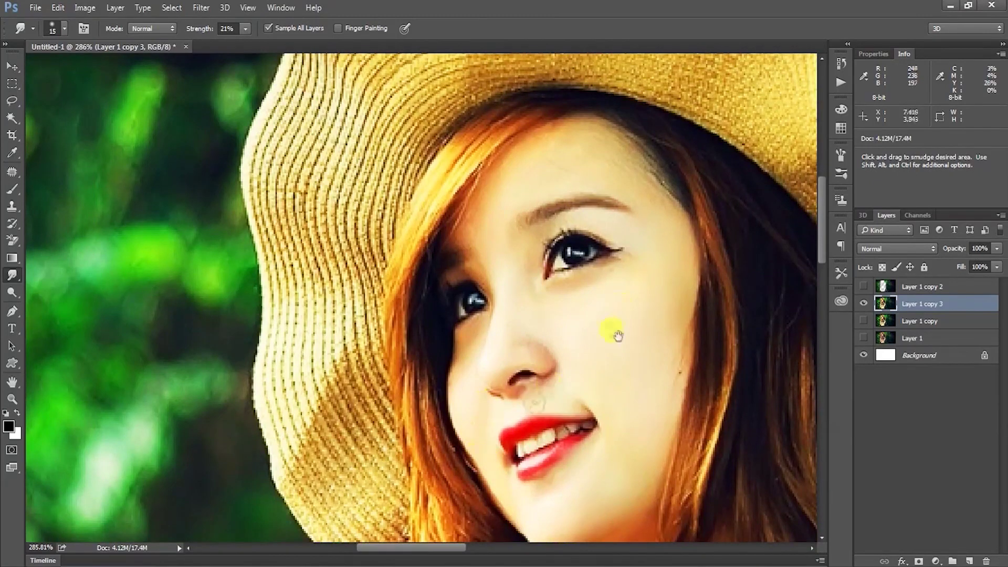
{"action": "left_click_drag", "start_coordinate": [617, 336], "coordinate": [496, 444]}
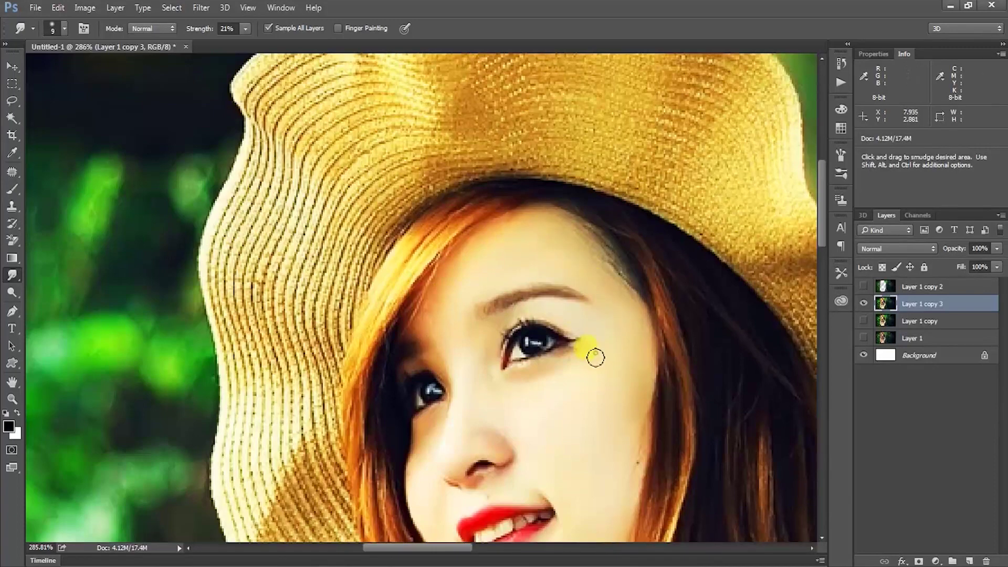
{"action": "left_click_drag", "start_coordinate": [593, 399], "coordinate": [646, 225]}
{"action": "key", "text": "bracketright"}
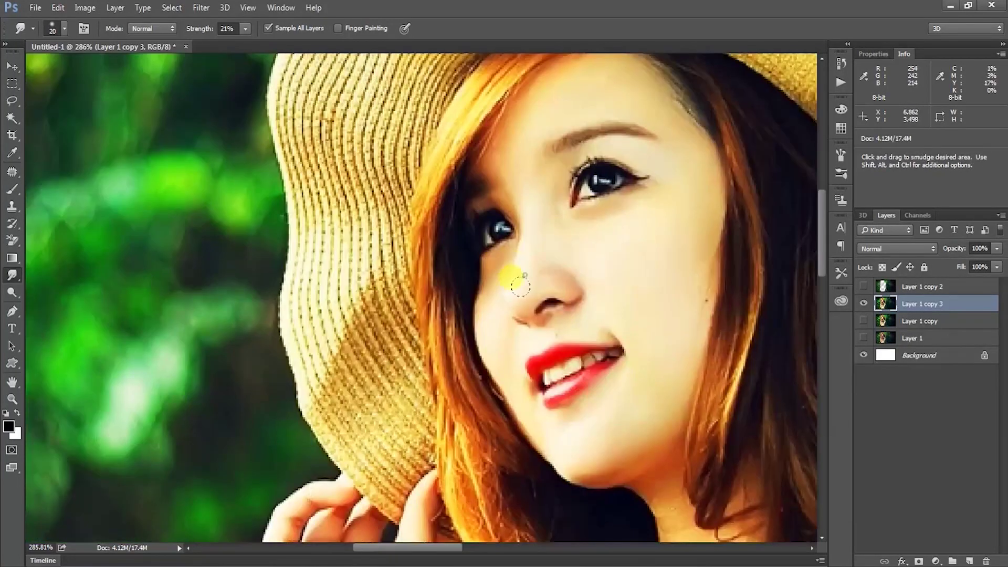
- Smudge the skin of the chin and neck smooth with a 20 px brush on Layer 1 copy 3
{"action": "mouse_move", "coordinate": [497, 300]}
{"action": "left_mouse_down"}
{"action": "mouse_move", "coordinate": [416, 157]}
{"action": "mouse_move", "coordinate": [457, 209]}
{"action": "left_mouse_up"}
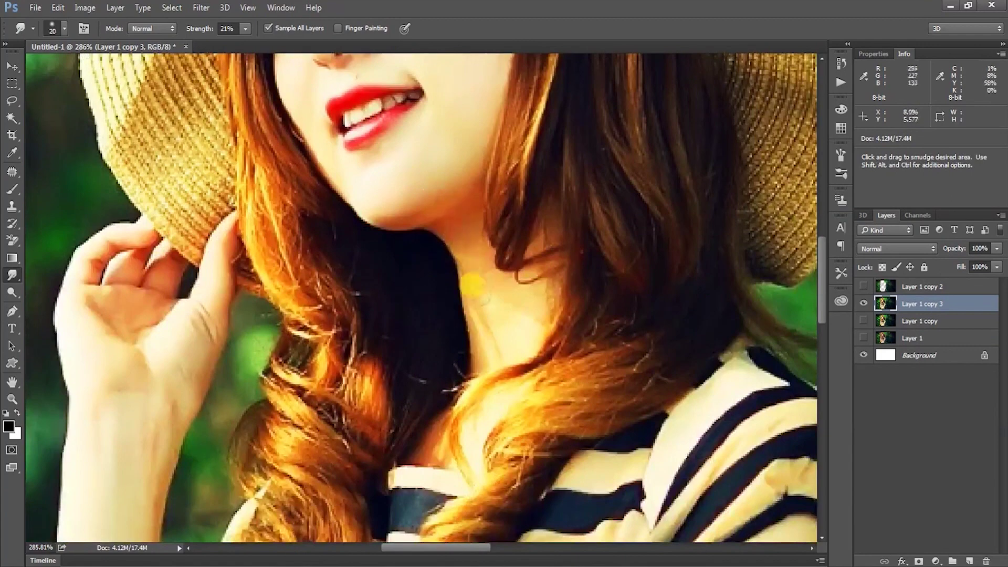
{"action": "left_click_drag", "start_coordinate": [479, 352], "coordinate": [540, 149]}
{"action": "key", "text": "bracketright"}
{"action": "key", "text": "bracketright"}
- Smudge the skin of the raised arm from elbow to palm, varying the brush between 8 and 25 px
{"action": "mouse_move", "coordinate": [303, 281]}
{"action": "left_mouse_down"}
{"action": "mouse_move", "coordinate": [488, 297]}
{"action": "mouse_move", "coordinate": [418, 275]}
{"action": "left_mouse_up"}
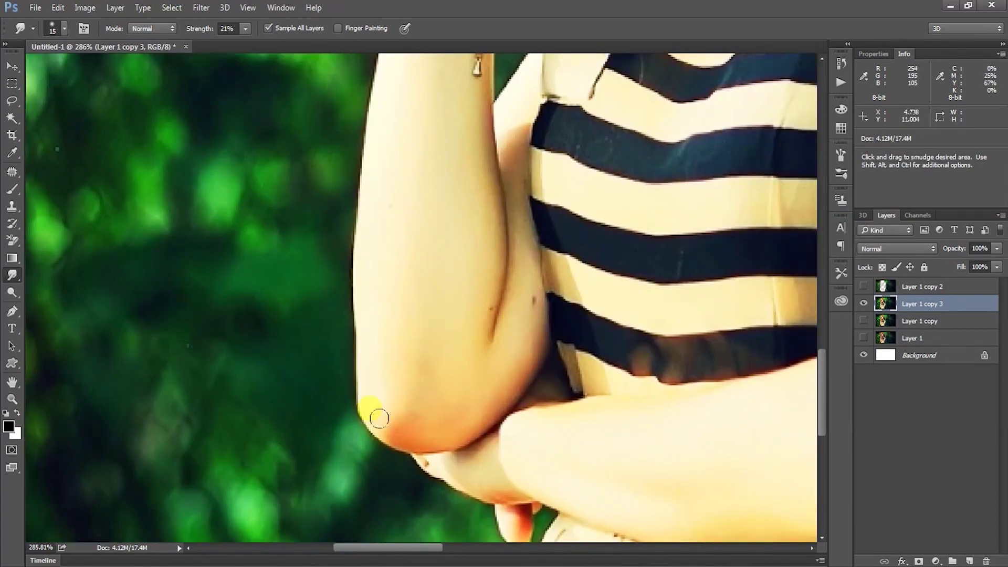
{"action": "left_click_drag", "start_coordinate": [481, 259], "coordinate": [489, 317]}
{"action": "key", "text": "bracketright"}
{"action": "key", "text": "bracketright"}
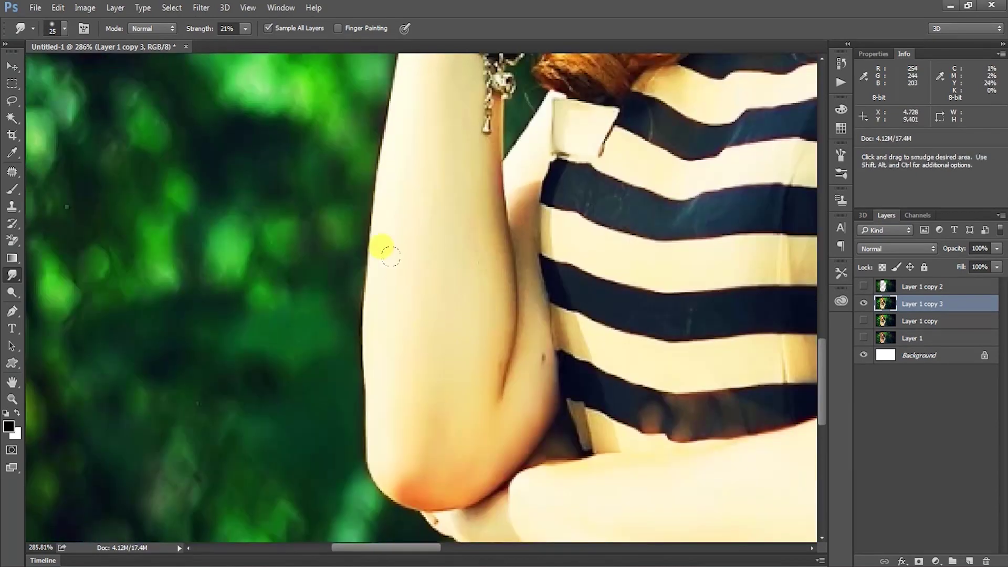
{"action": "scroll", "coordinate": [456, 335], "scroll_direction": "up", "scroll_amount": 8}
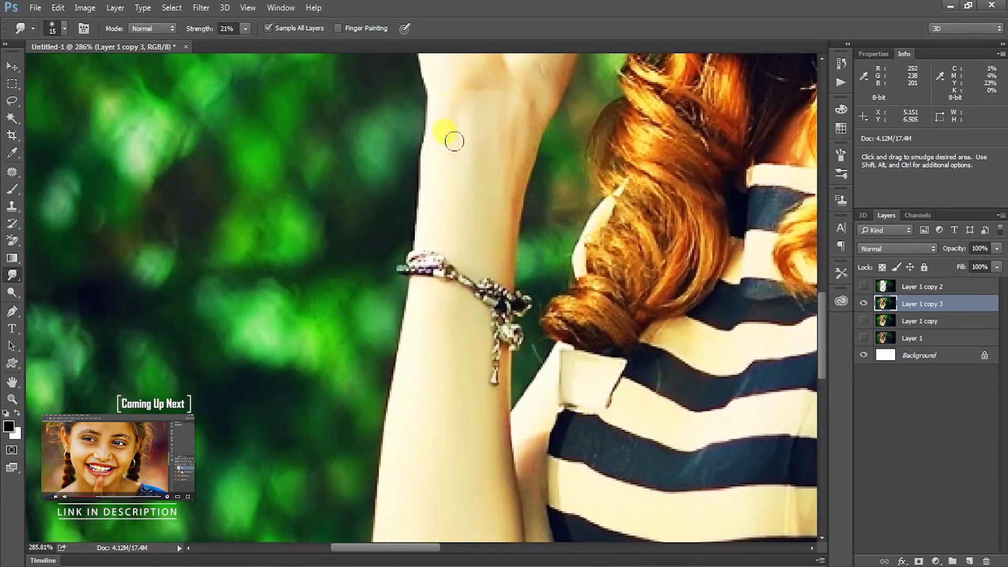
{"action": "scroll", "coordinate": [476, 407], "scroll_direction": "up", "scroll_amount": 5}
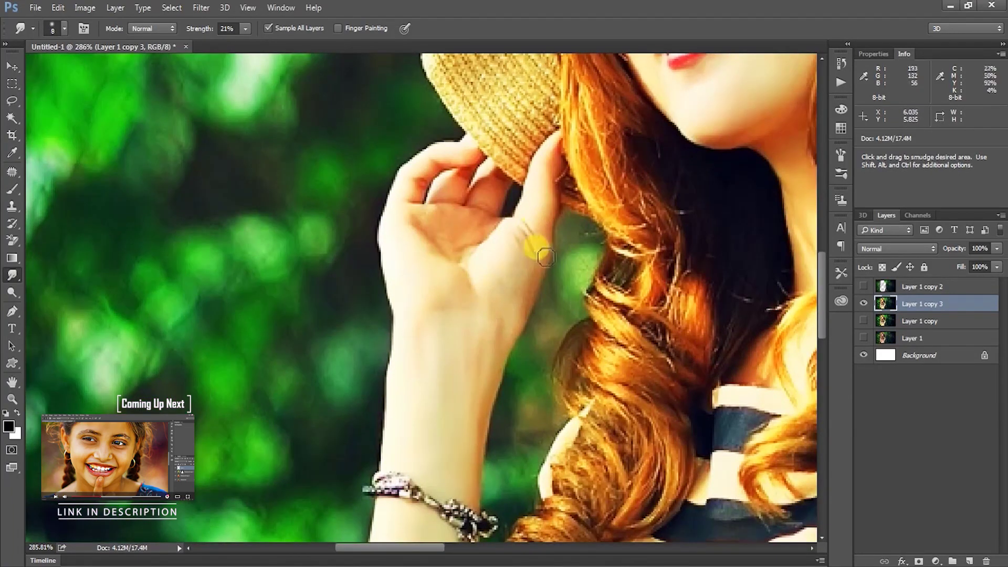
{"action": "left_click_drag", "start_coordinate": [545, 257], "coordinate": [531, 221]}
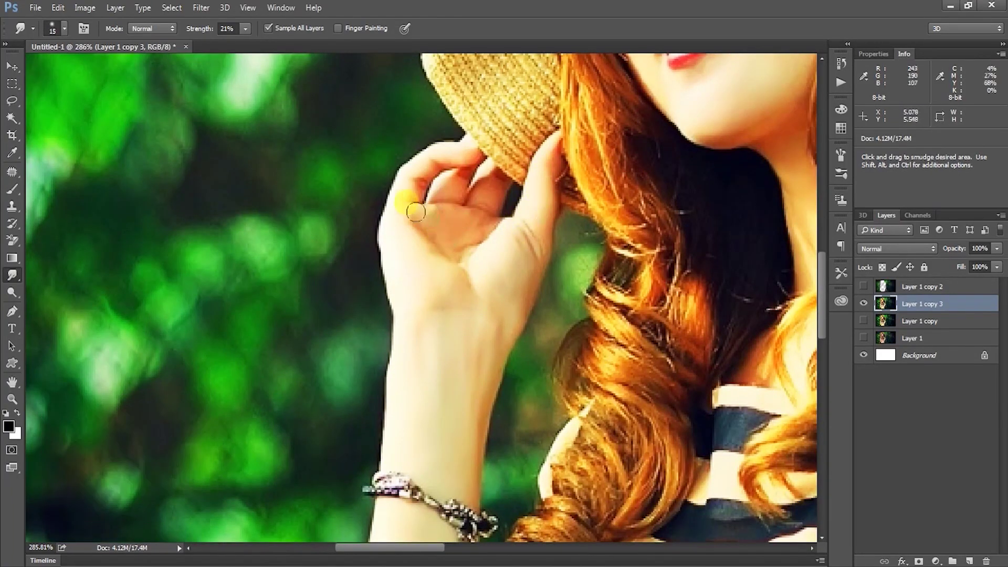
- Smudge the skin of the folded forearm and the upper arm smooth with a 25 px brush
{"action": "scroll", "coordinate": [479, 341], "scroll_direction": "down", "scroll_amount": 8}
{"action": "key", "text": "bracketleft"}
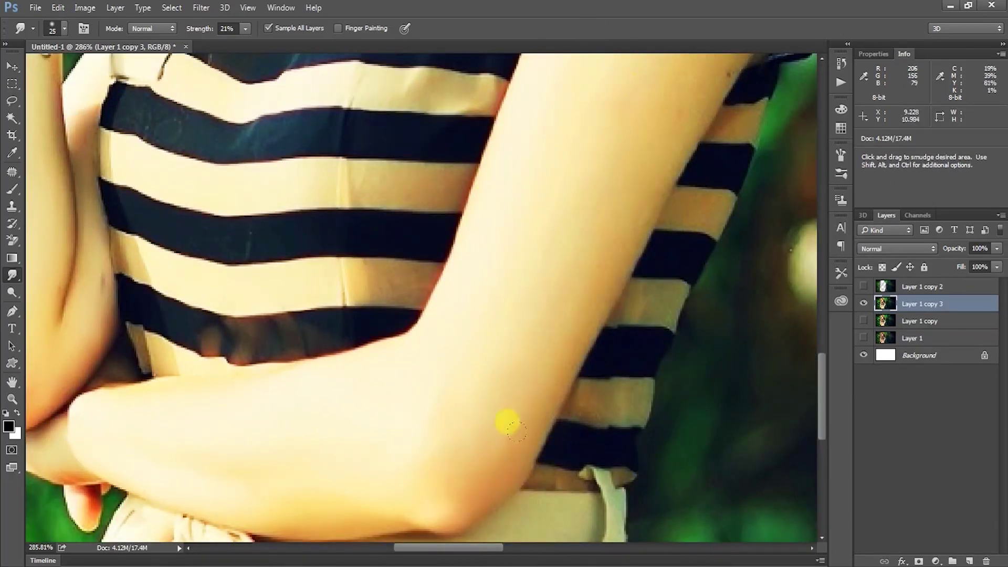
{"action": "key", "text": "space"}
{"action": "left_click_drag", "start_coordinate": [610, 182], "coordinate": [585, 486]}
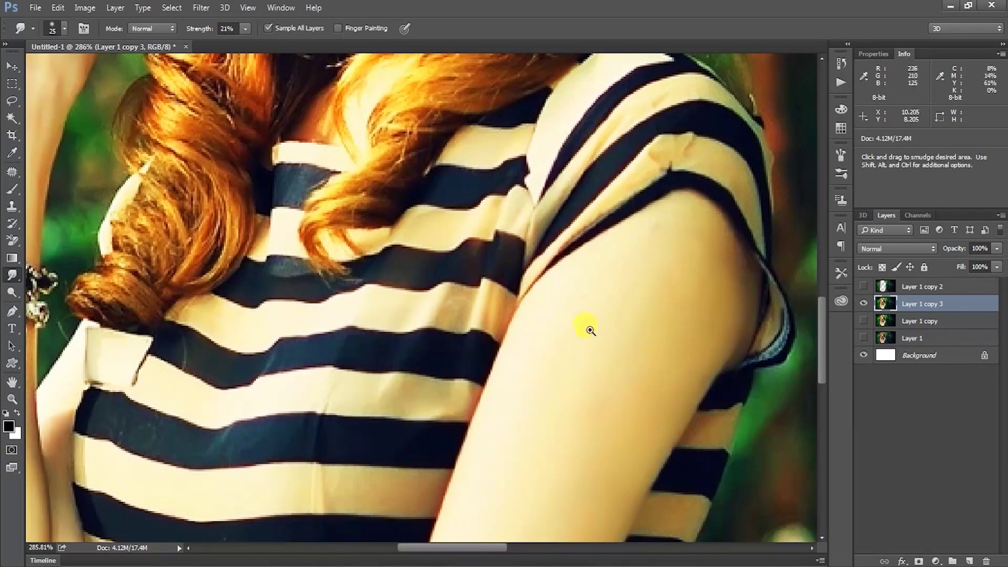
- Show the hidden image layers again and select Layer 1 copy 2
{"action": "key", "text": "z"}
{"action": "left_click_drag", "start_coordinate": [590, 330], "coordinate": [447, 205]}
{"action": "key", "text": "v"}
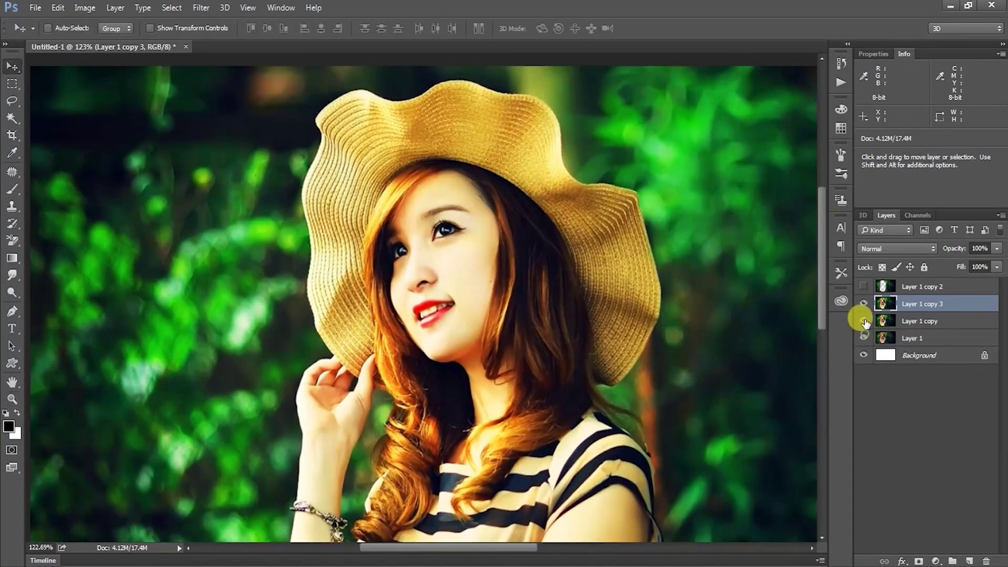
{"action": "left_click", "coordinate": [863, 286]}
{"action": "key", "text": "z"}
{"action": "left_click_drag", "start_coordinate": [486, 322], "coordinate": [382, 194]}
{"action": "key", "text": "v"}
{"action": "left_click", "coordinate": [914, 287]}
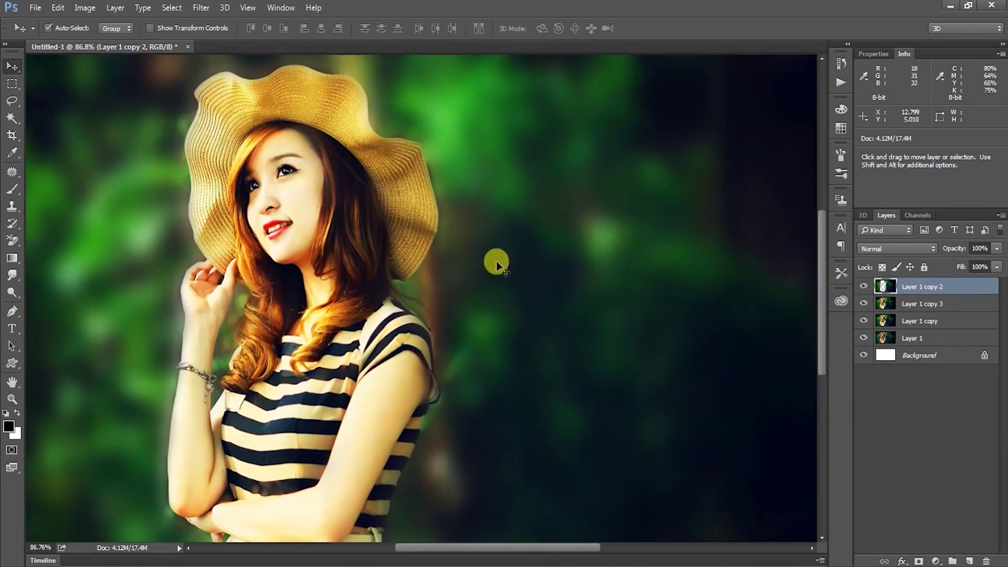
- Darken the midtones of Layer 1 copy 2 slightly with Curves
{"action": "key", "text": "ctrl+m"}
{"action": "left_click_drag", "start_coordinate": [723, 216], "coordinate": [731, 222]}
{"action": "left_click", "coordinate": [972, 104]}
{"action": "key", "text": "z"}
{"action": "left_click_drag", "start_coordinate": [441, 281], "coordinate": [420, 286]}
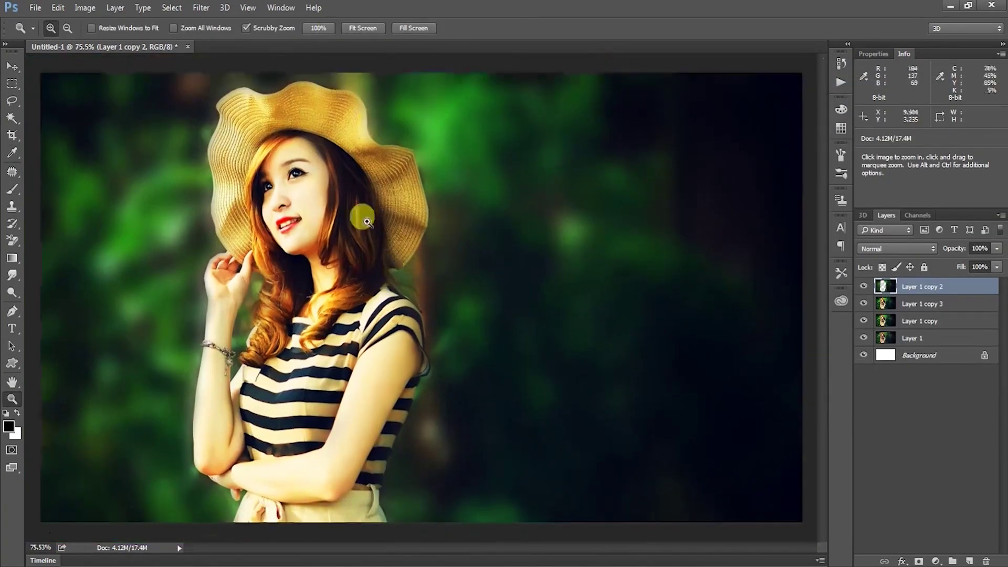
- Sharpen the eyes and lips on Layer 1 copy 3 using the Sharpen tool with a 30 px brush at 50% strength
{"action": "left_click_drag", "start_coordinate": [264, 130], "coordinate": [329, 137]}
{"action": "left_click", "coordinate": [16, 291]}
{"action": "left_click", "coordinate": [14, 278]}
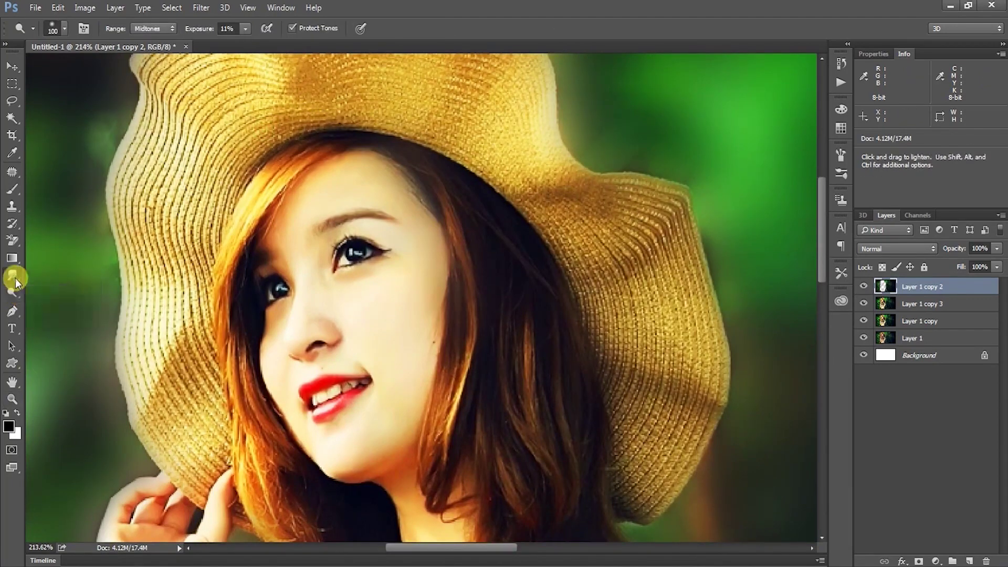
{"action": "left_click_drag", "start_coordinate": [15, 278], "coordinate": [53, 287]}
{"action": "key", "text": "alt+bracketleft"}
{"action": "left_click", "coordinate": [313, 249]}
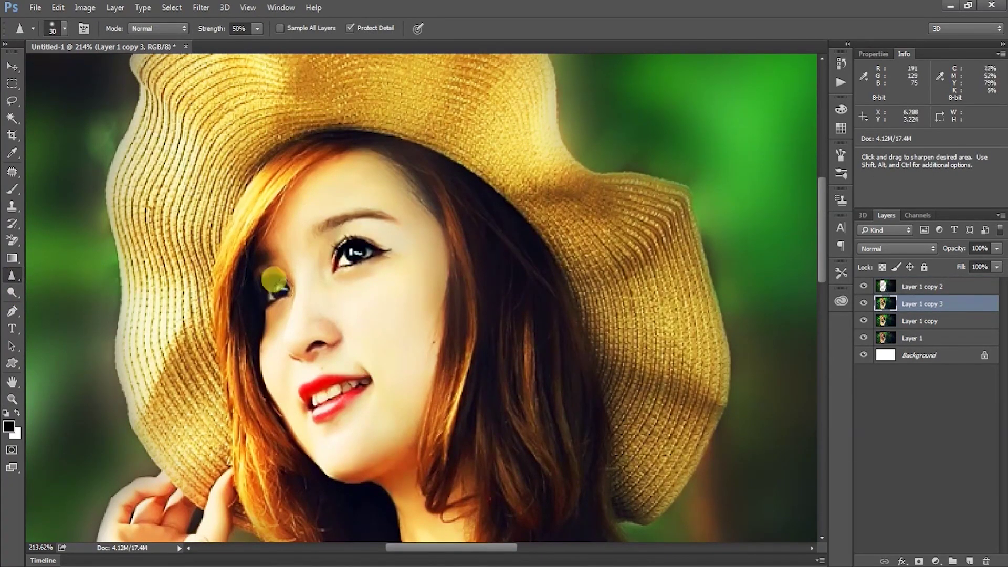
{"action": "left_click_drag", "start_coordinate": [310, 392], "coordinate": [369, 380]}
- Sharpen the hair strands and curls on Layer 1 copy 3 with the 30 px Sharpen brush
{"action": "key", "text": "z"}
{"action": "left_click_drag", "start_coordinate": [407, 353], "coordinate": [383, 423]}
{"action": "left_click_drag", "start_coordinate": [393, 435], "coordinate": [400, 267]}
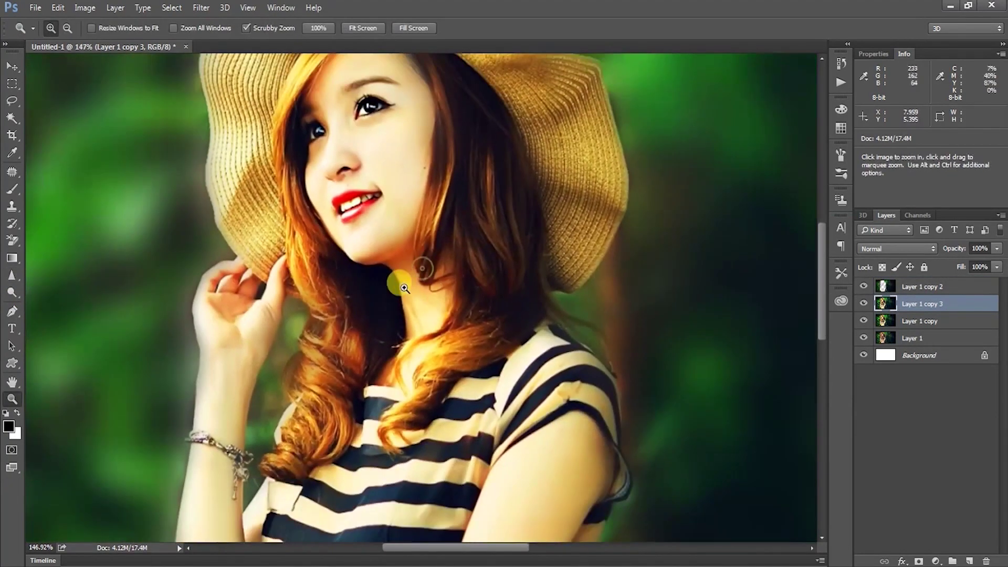
{"action": "left_click", "coordinate": [13, 276]}
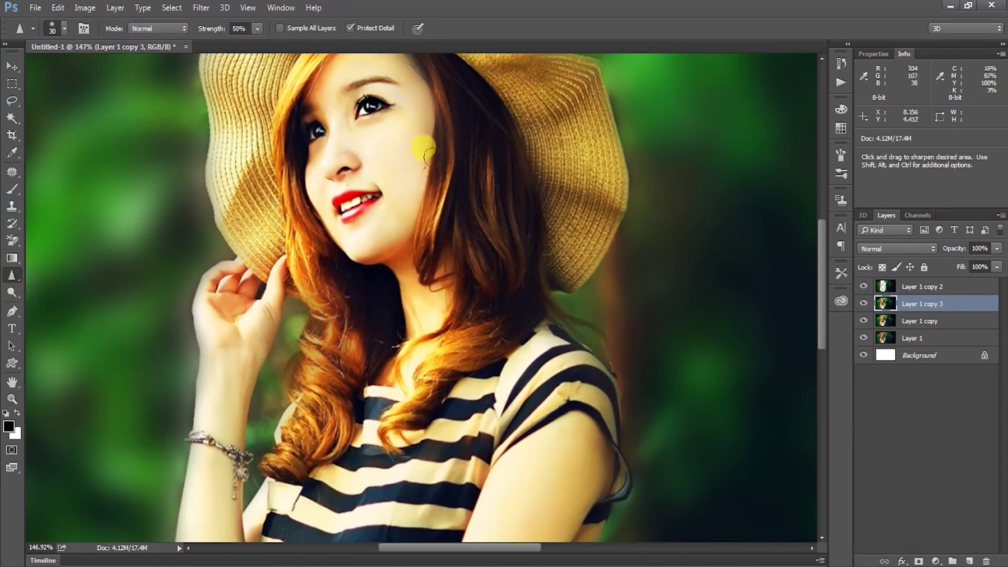
{"action": "left_click_drag", "start_coordinate": [485, 203], "coordinate": [503, 170]}
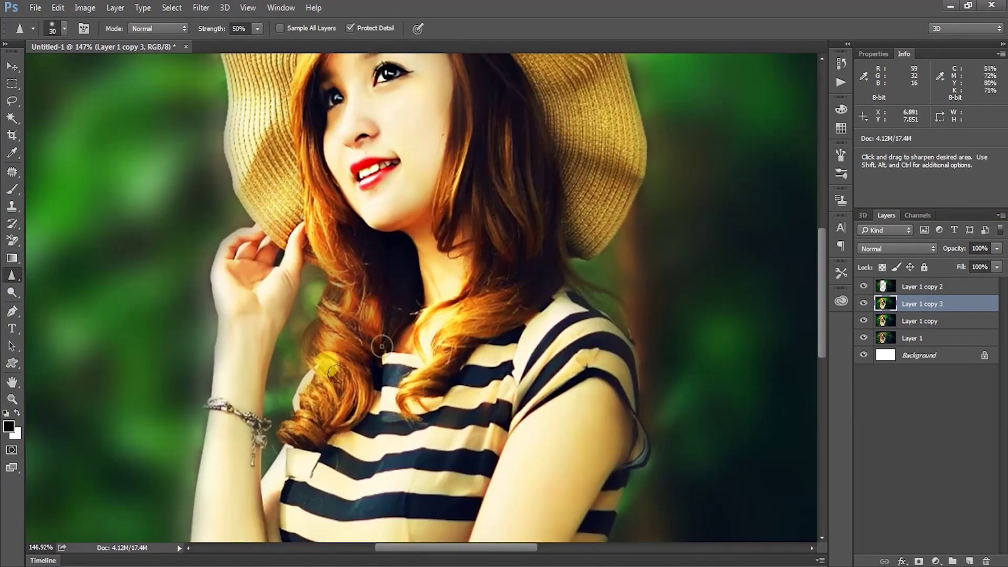
- Burn the midtones of the face and hair on Layer 1 copy 3 with a 51 px Burn brush at 19% exposure
{"action": "left_click", "coordinate": [11, 293]}
{"action": "left_click_drag", "start_coordinate": [431, 117], "coordinate": [417, 290]}
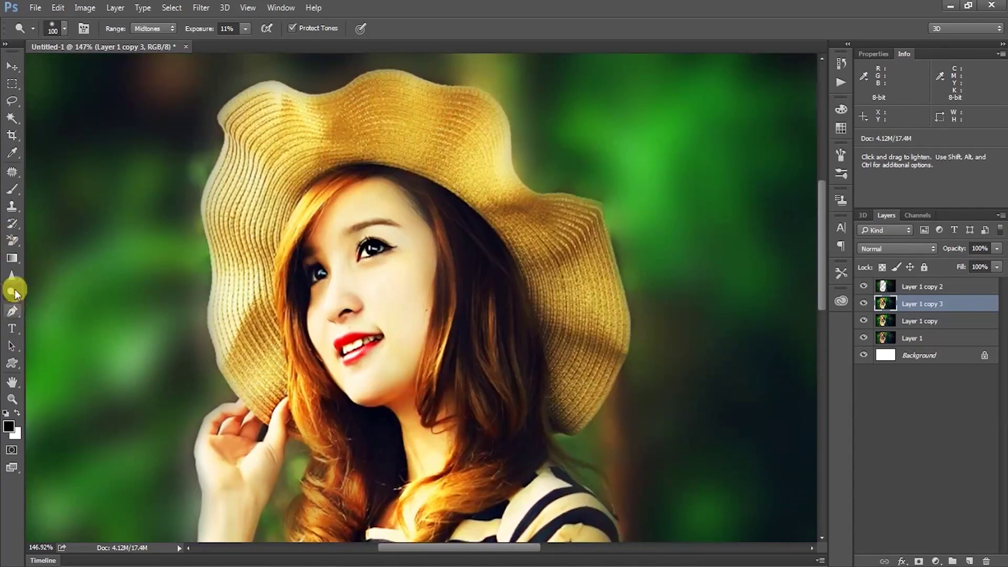
{"action": "right_click", "coordinate": [416, 285]}
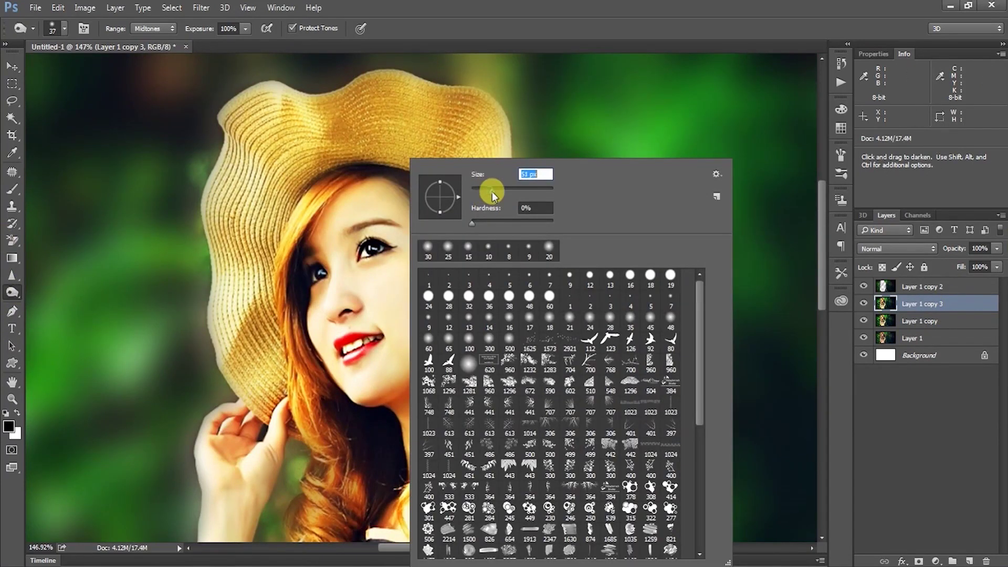
{"action": "left_click", "coordinate": [379, 270]}
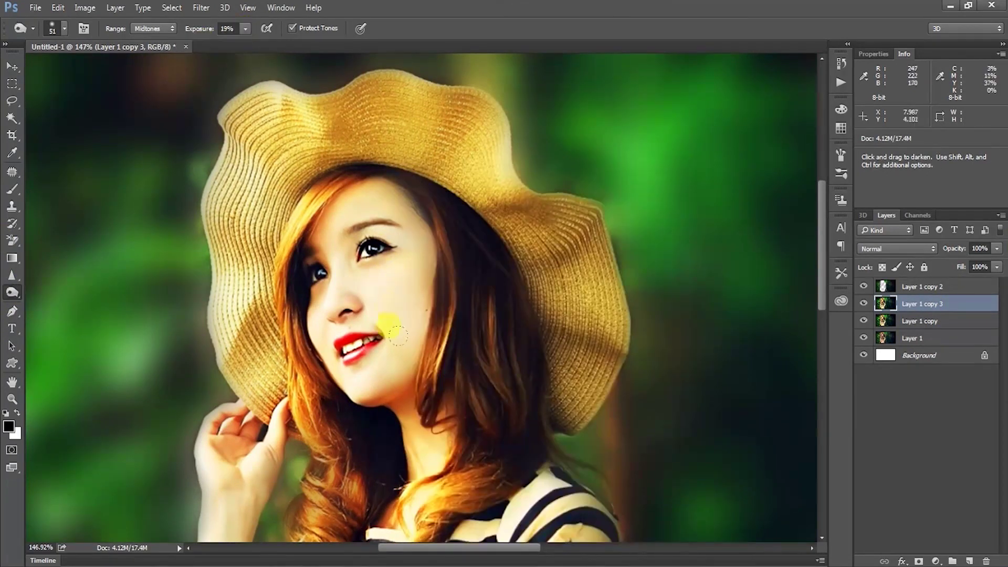
{"action": "left_click_drag", "start_coordinate": [440, 315], "coordinate": [445, 318]}
{"action": "left_click_drag", "start_coordinate": [429, 233], "coordinate": [423, 121]}
{"action": "left_click_drag", "start_coordinate": [499, 312], "coordinate": [495, 280]}
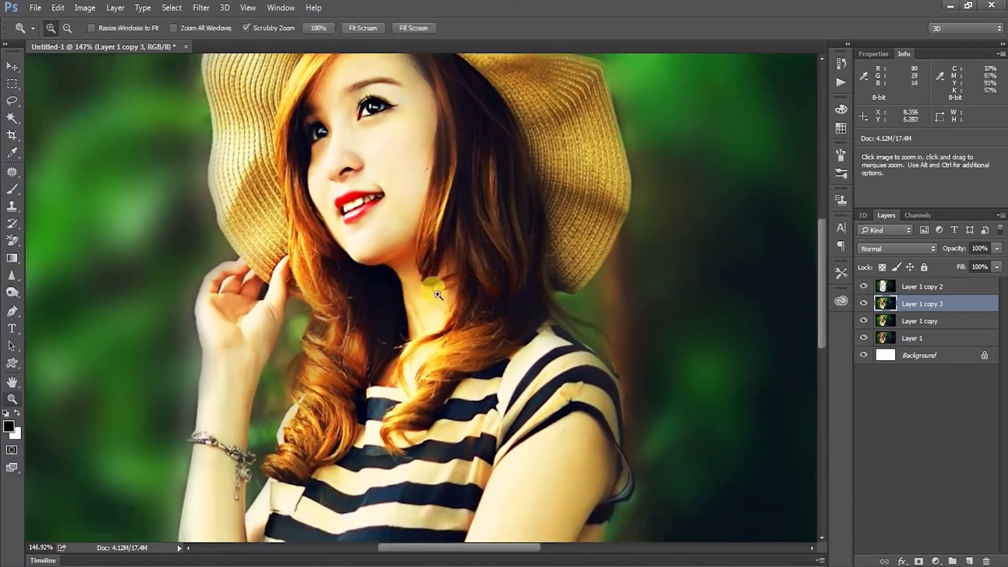
- Burn the midtones along the woman's raised arm on Layer 1 copy 3 at 19% exposure
{"action": "left_click", "coordinate": [441, 291], "text": "alt"}
{"action": "left_click_drag", "start_coordinate": [352, 376], "coordinate": [397, 324]}
{"action": "left_click_drag", "start_coordinate": [296, 417], "coordinate": [501, 388]}
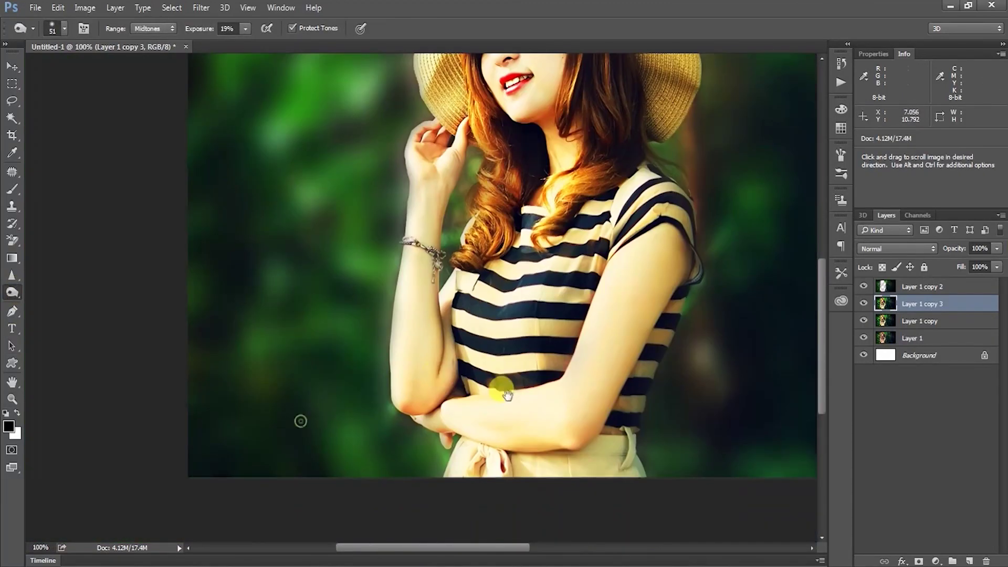
{"action": "left_click", "coordinate": [410, 256]}
- Merge the four portrait layers from Layer 1 up to Layer 1 copy 2 into a single layer above the Background
{"action": "key", "text": "z"}
{"action": "left_click_drag", "start_coordinate": [515, 301], "coordinate": [420, 295]}
{"action": "right_click", "coordinate": [419, 294]}
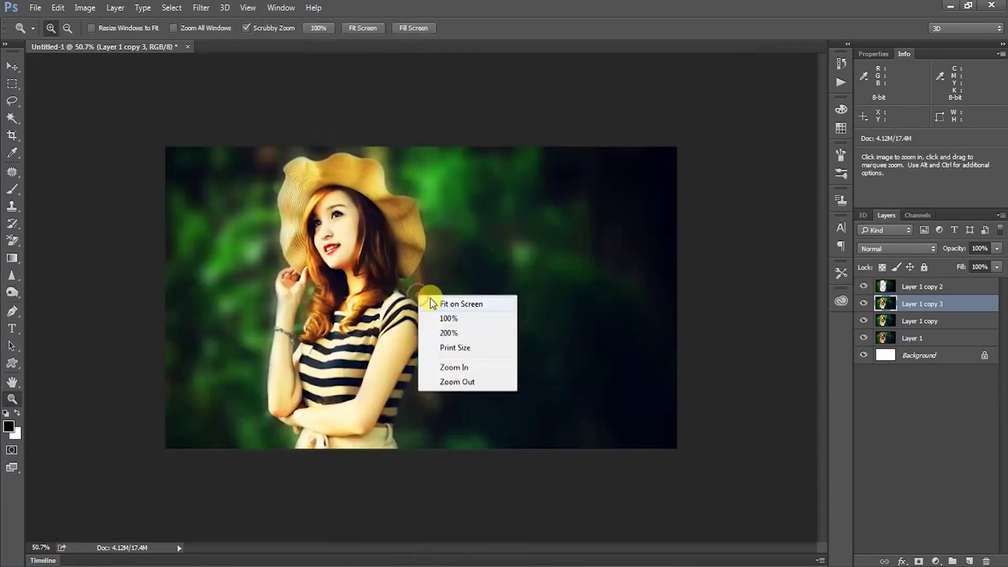
{"action": "left_click", "coordinate": [445, 303]}
{"action": "left_click", "coordinate": [925, 338]}
{"action": "left_click", "coordinate": [931, 287], "text": "shift"}
{"action": "key", "text": "ctrl+e"}
- Brighten the merged portrait layer slightly with Curves
{"action": "key", "text": "ctrl+m"}
{"action": "left_click_drag", "start_coordinate": [728, 208], "coordinate": [723, 202]}
{"action": "key", "text": "Return"}
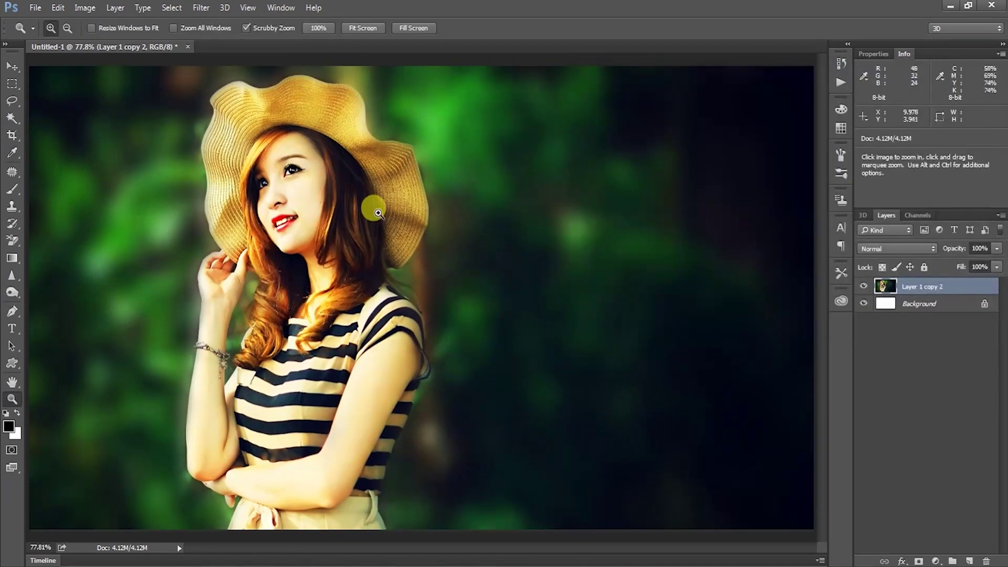
- Duplicate the merged portrait layer and apply Gaussian Blur to the copy
{"action": "key", "text": "v"}
{"action": "key", "text": "ctrl+j"}
{"action": "key", "text": "z"}
{"action": "left_click_drag", "start_coordinate": [430, 319], "coordinate": [413, 329]}
{"action": "left_click", "coordinate": [201, 7]}
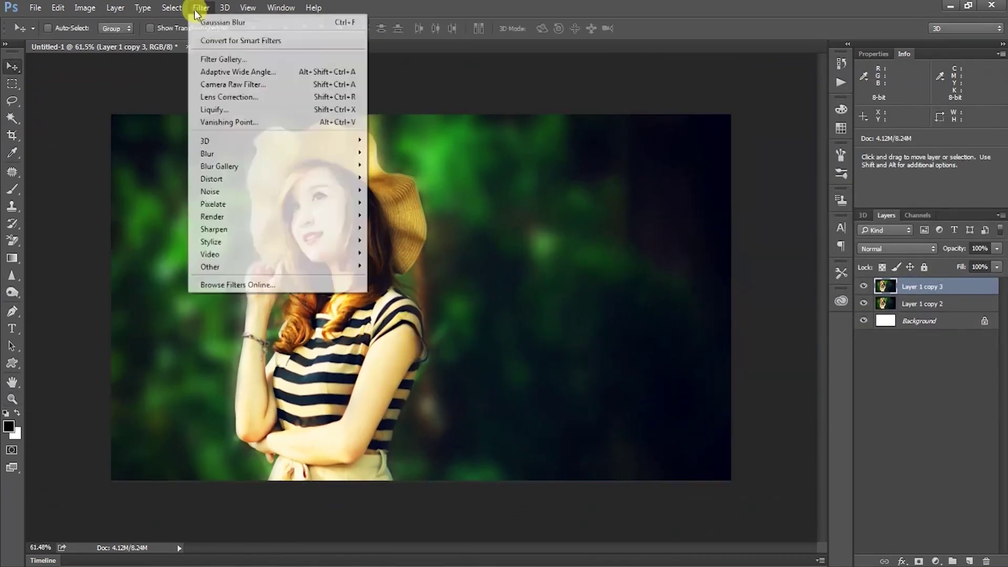
{"action": "left_click", "coordinate": [420, 203]}
{"action": "left_click", "coordinate": [869, 122]}
- Add a layer mask to the blurred Layer 1 copy 3 and reveal the sharp face with a soft black 1000 px brush
{"action": "left_click", "coordinate": [919, 561]}
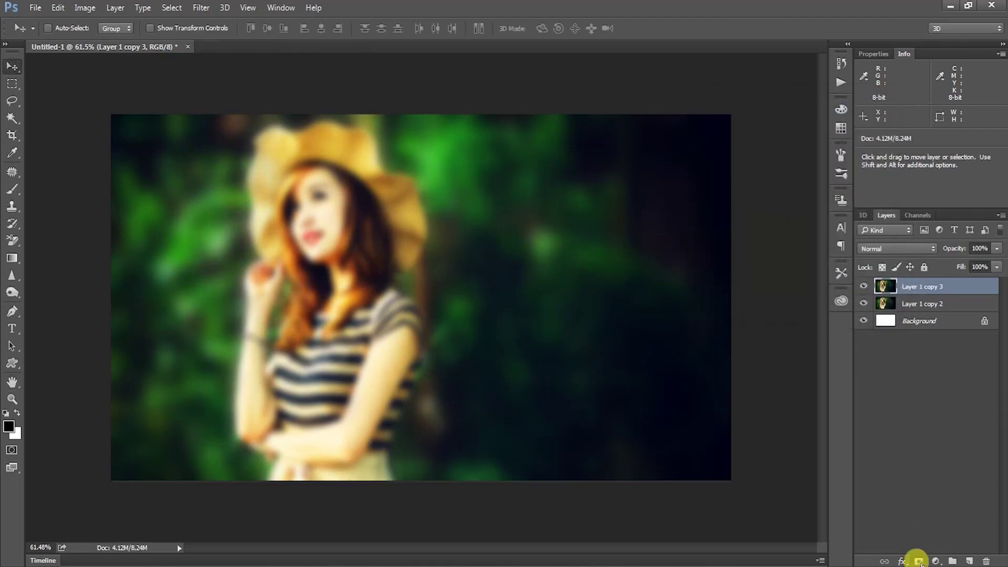
{"action": "key", "text": "m"}
{"action": "key", "text": "b"}
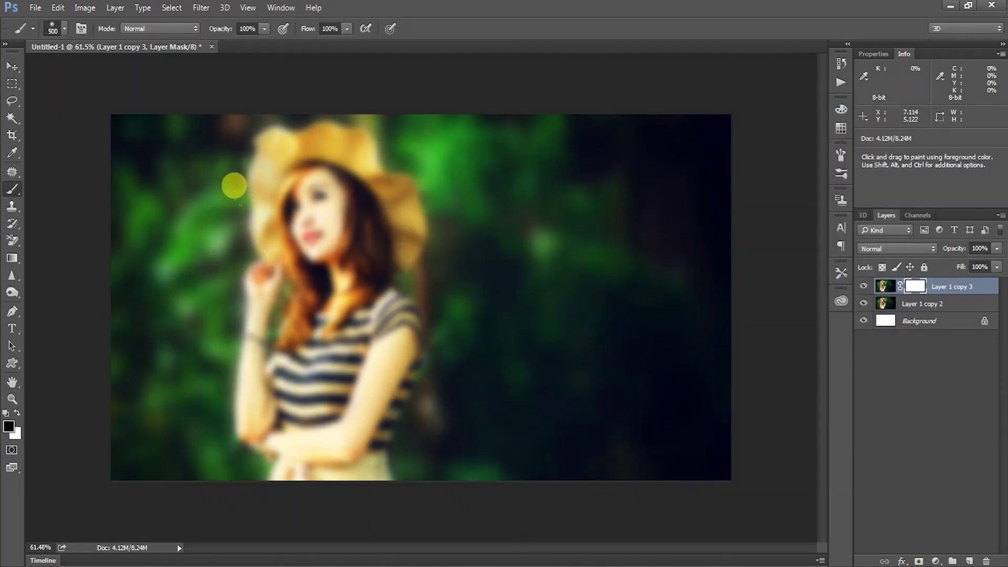
{"action": "left_click", "coordinate": [314, 283]}
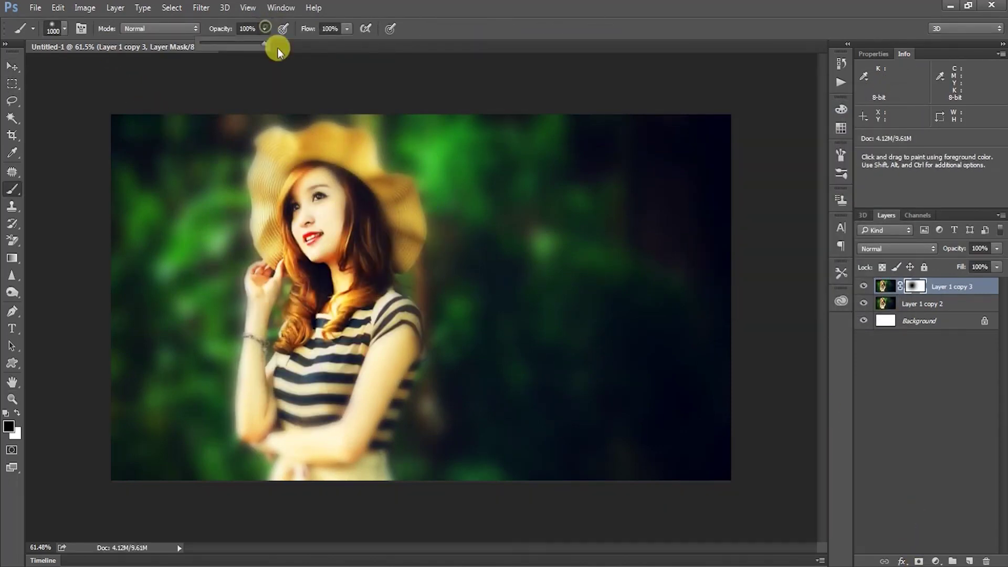
- Dab more black on the mask of Layer 1 copy 3 with the 1000 px brush to reveal more of the sharp woman
{"action": "left_click", "coordinate": [948, 394]}
{"action": "left_click", "coordinate": [912, 284]}
{"action": "left_click", "coordinate": [319, 293]}
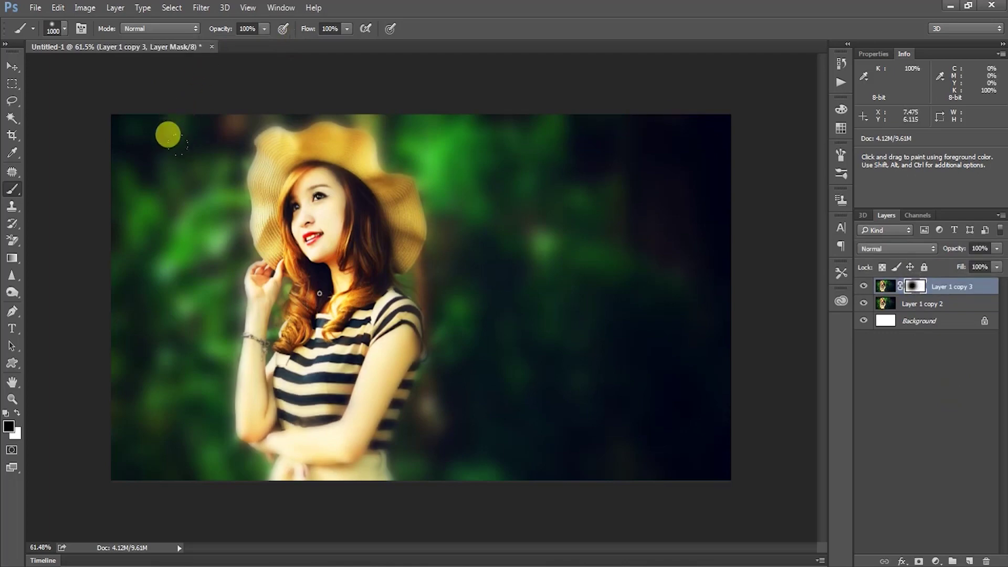
{"action": "left_click", "coordinate": [320, 293]}
{"action": "left_click", "coordinate": [320, 293]}
{"action": "key", "text": "w"}
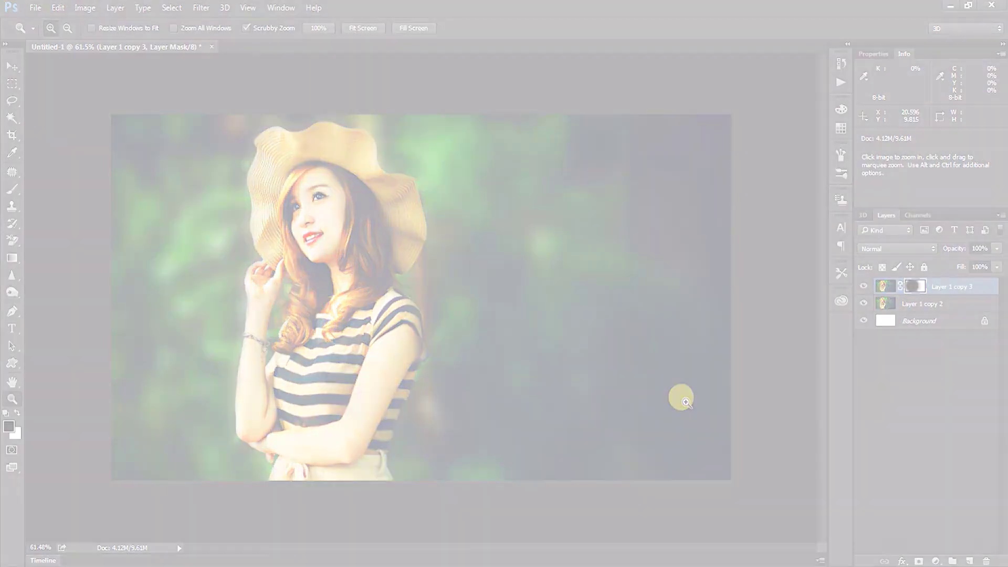